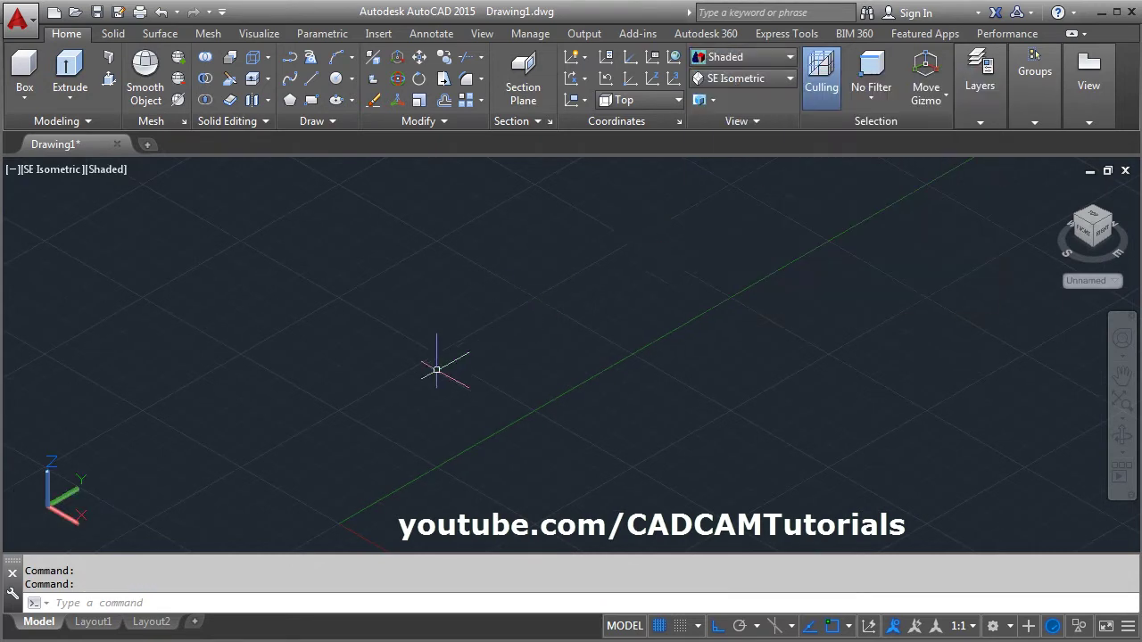
Draw a solid cylinder of radius 5 and height 5 near the origin
click(26, 99)
click(55, 166)
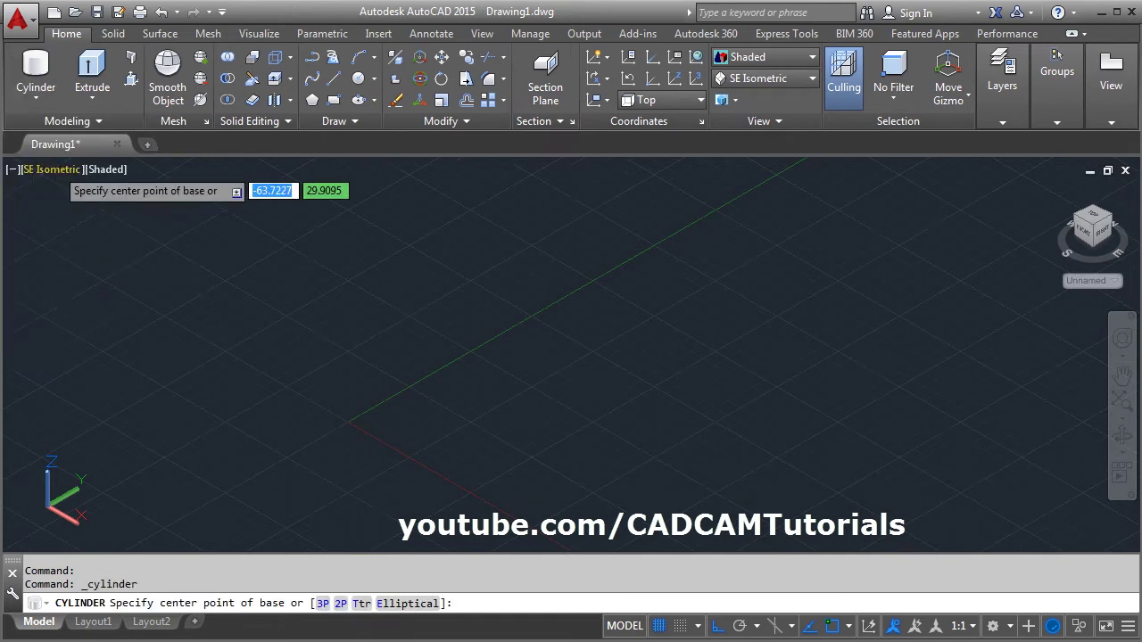
click(383, 376)
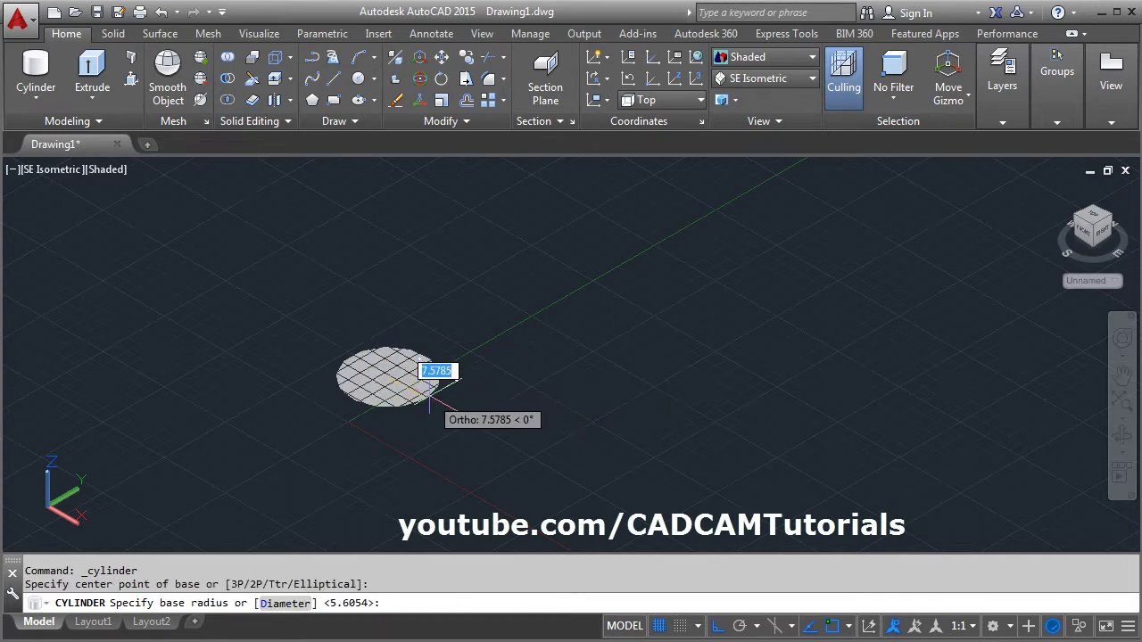
text(5)
key(Return)
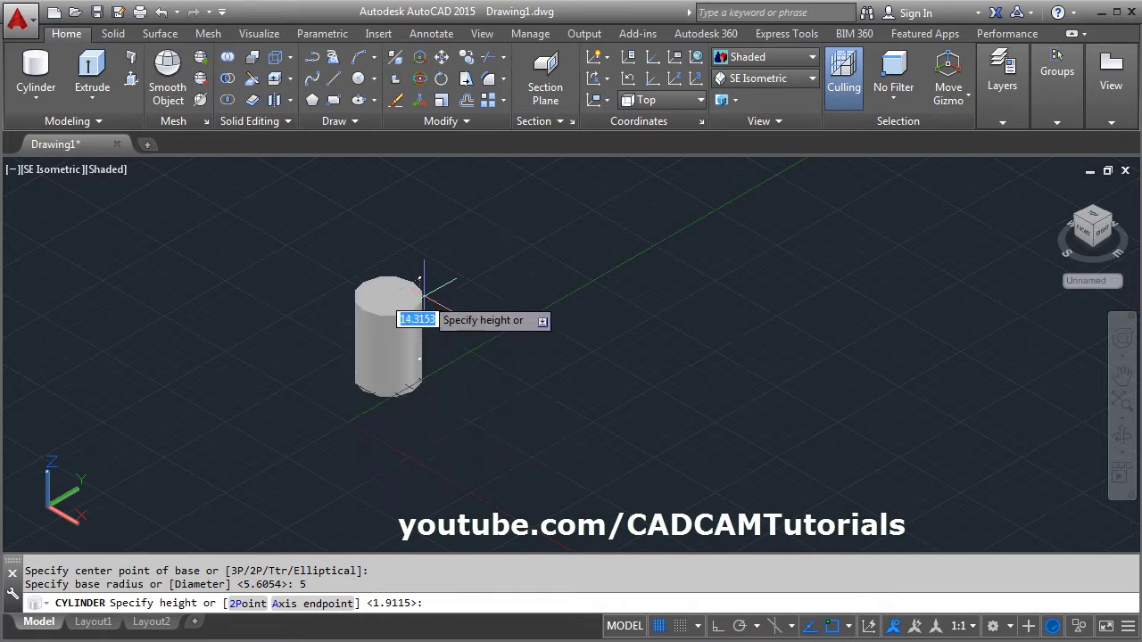
key(Return)
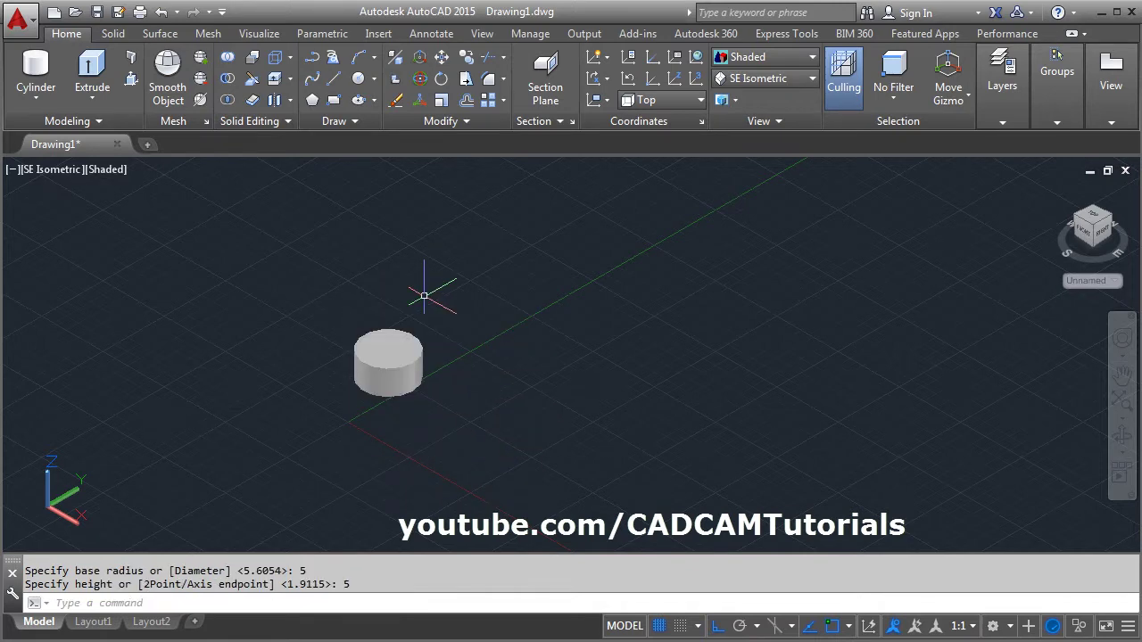
scroll(385, 397, up, 3)
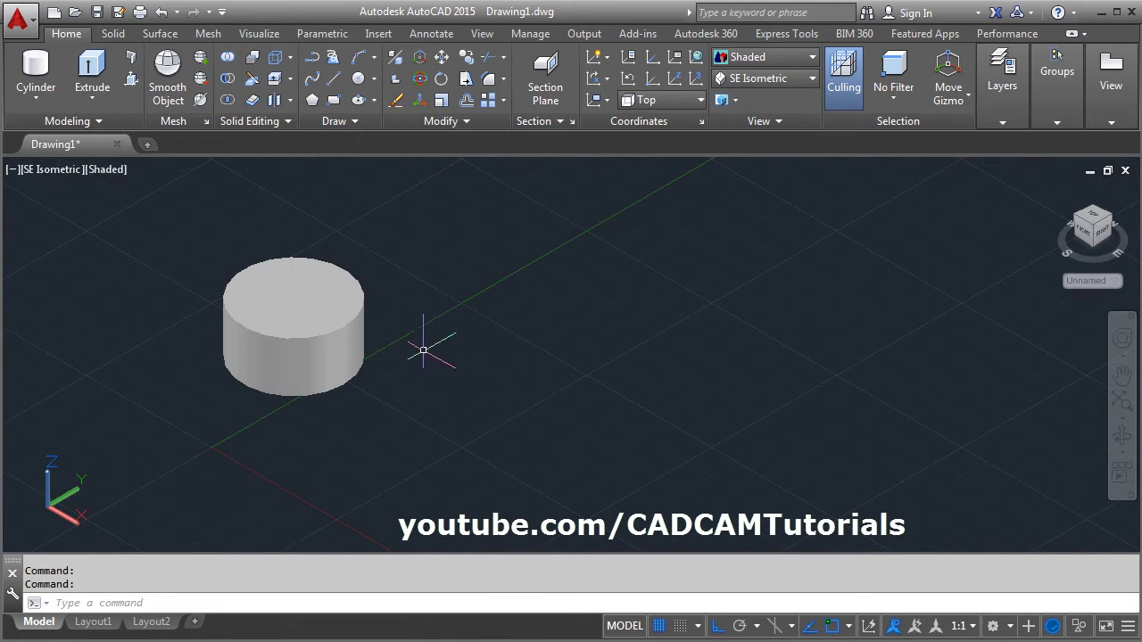
Draw a second cylinder of diameter 7 lying on its side along a 5-unit axis
click(35, 76)
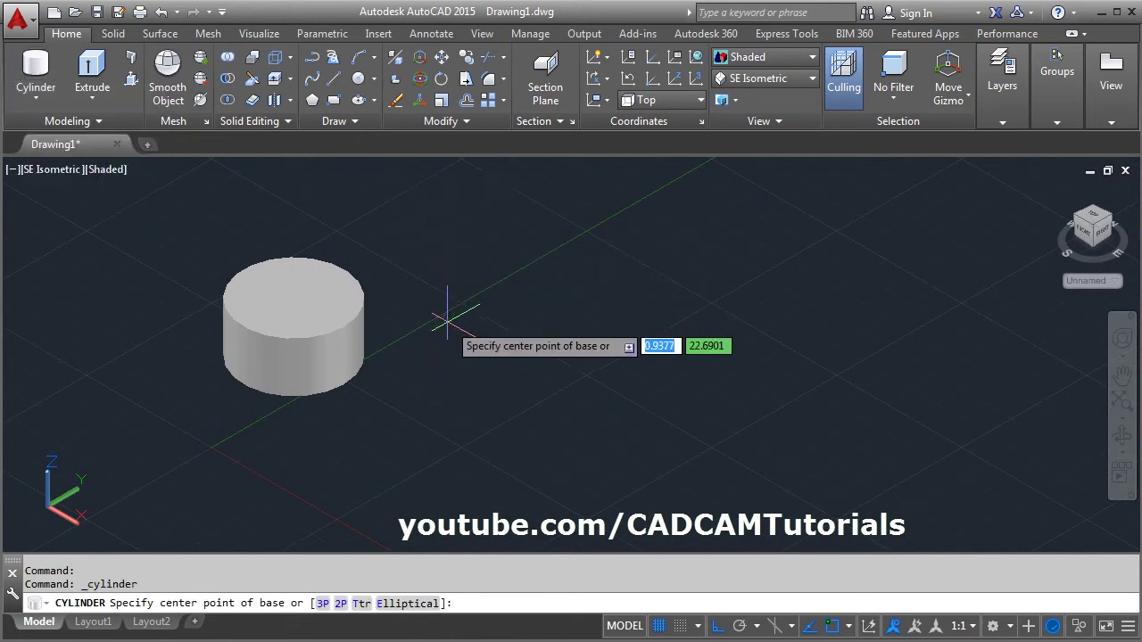
click(485, 293)
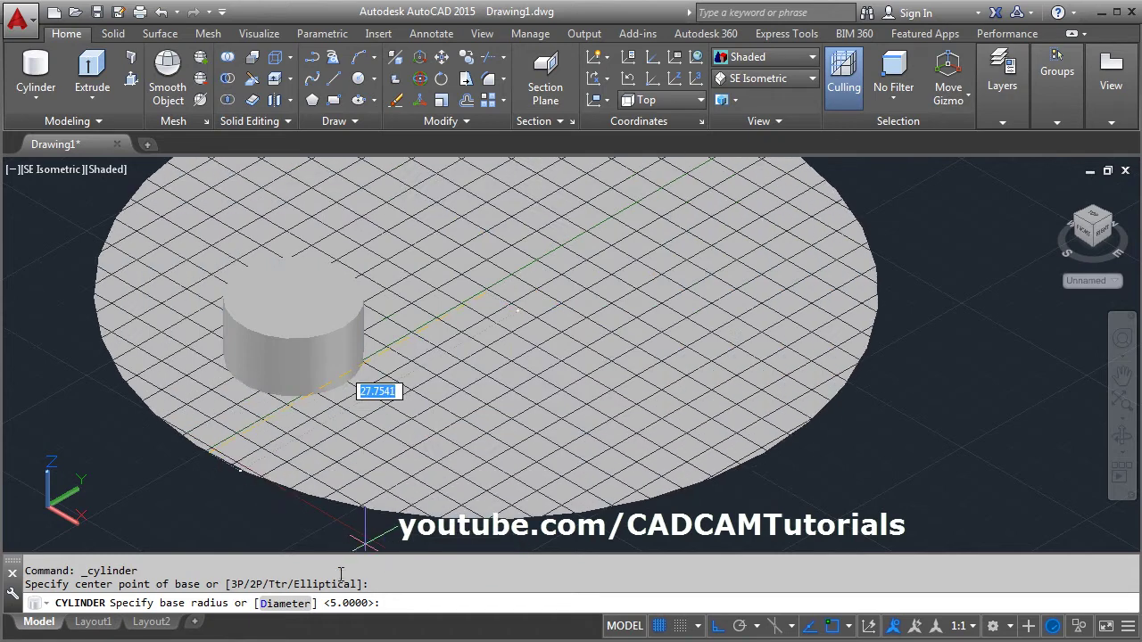
click(285, 604)
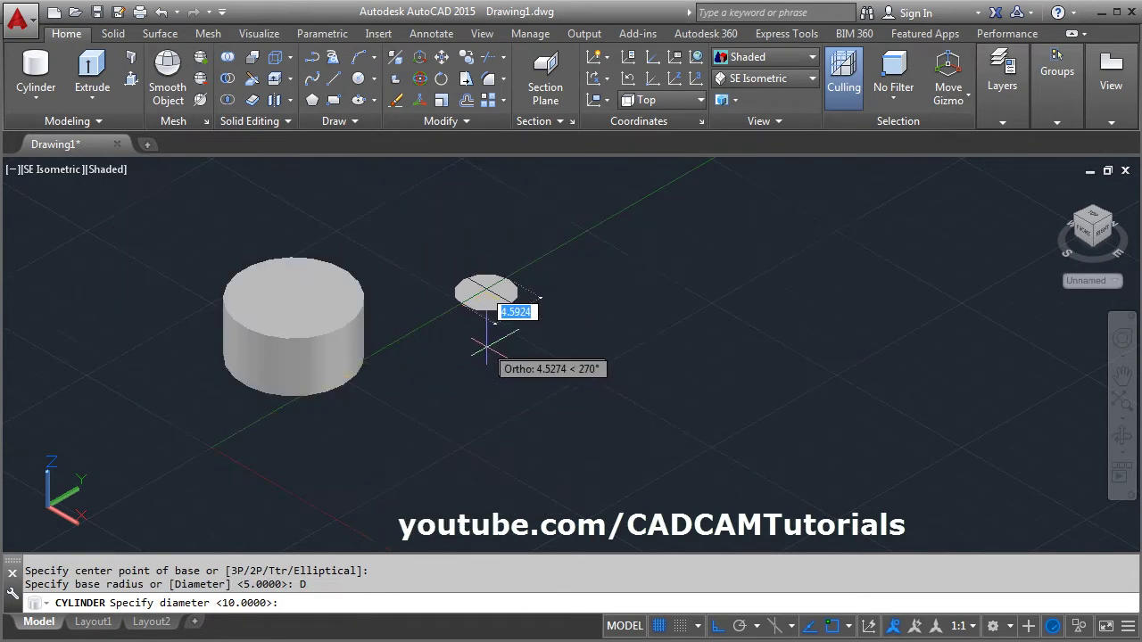
text(7)
key(Return)
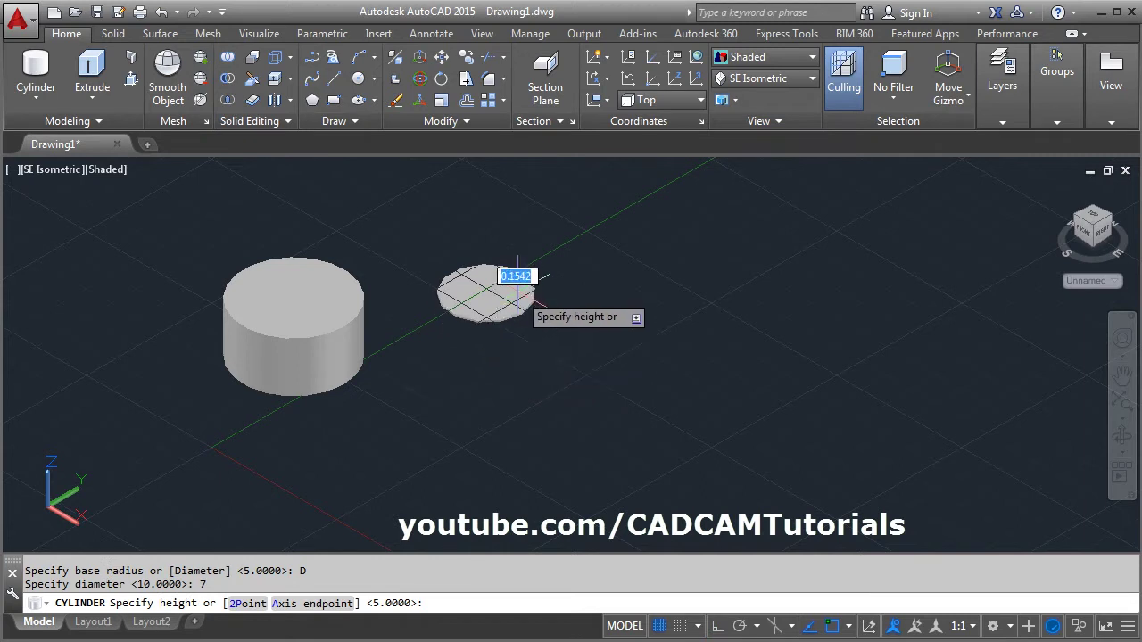
click(321, 604)
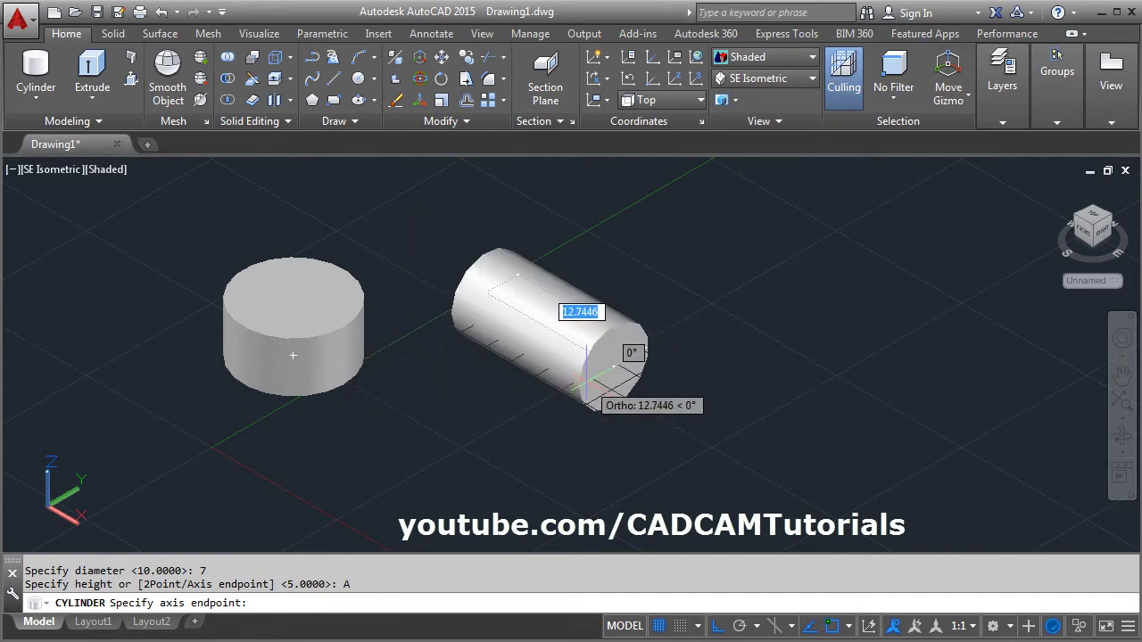
text(5)
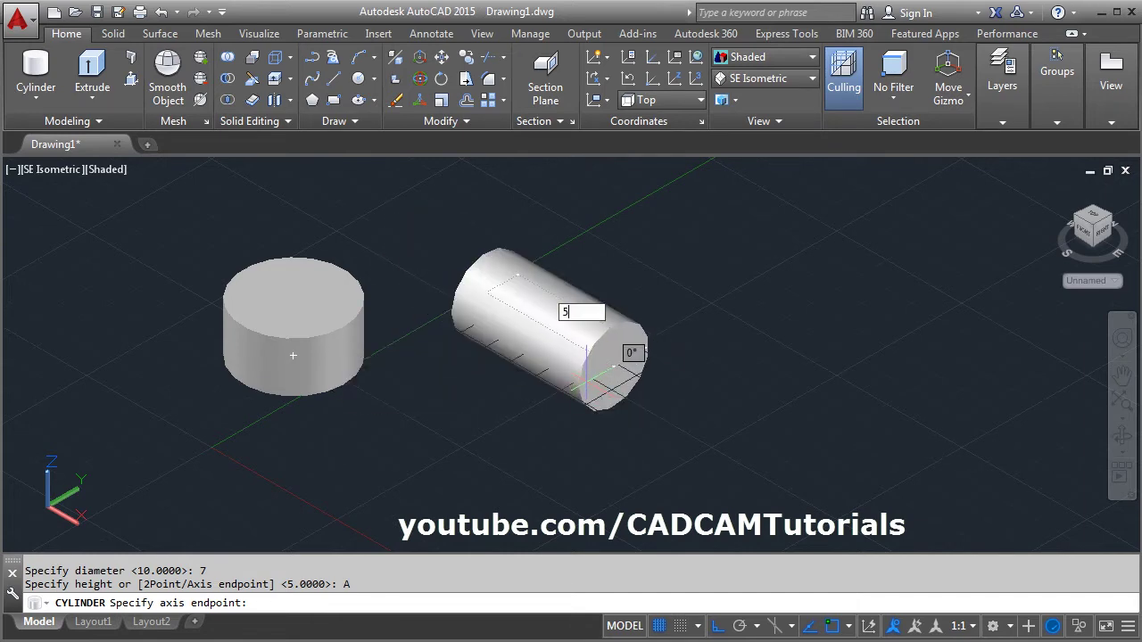
key(Return)
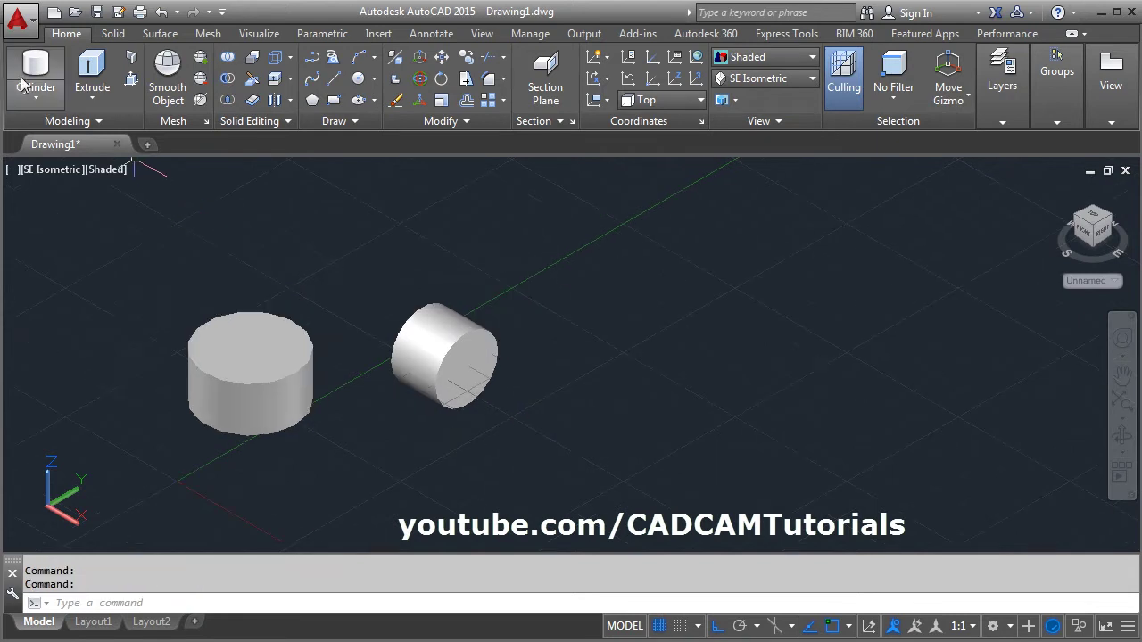
click(35, 69)
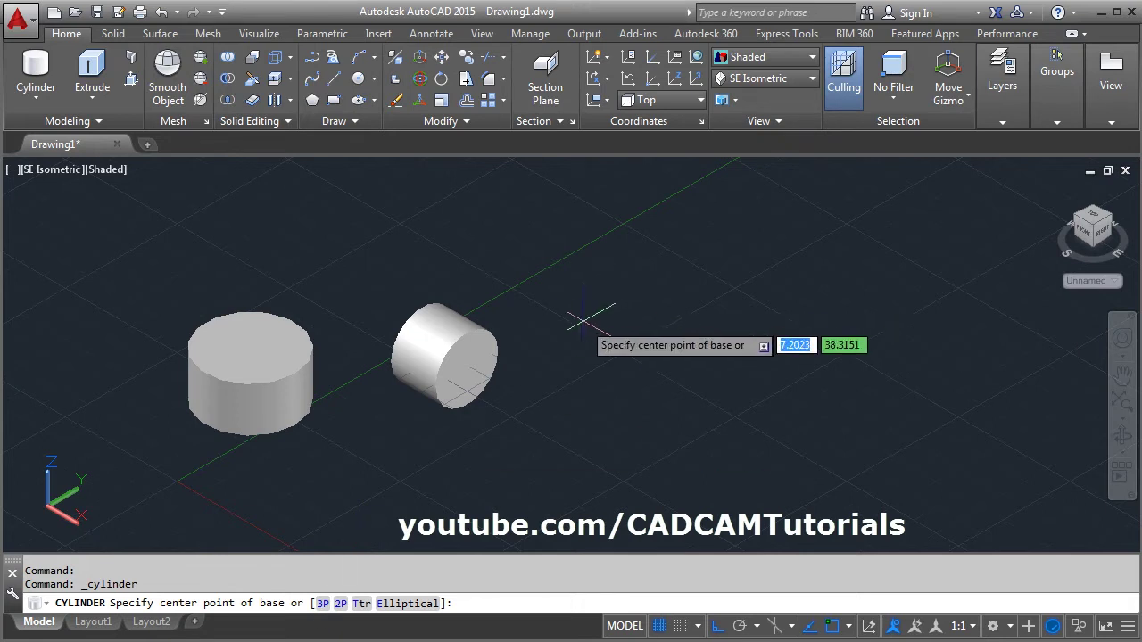
Cancel the pending cylinder and draw a three-sided polygon by its edge right of the cylinders
key(Escape)
key(Escape)
middle_drag(566, 331, 530, 322)
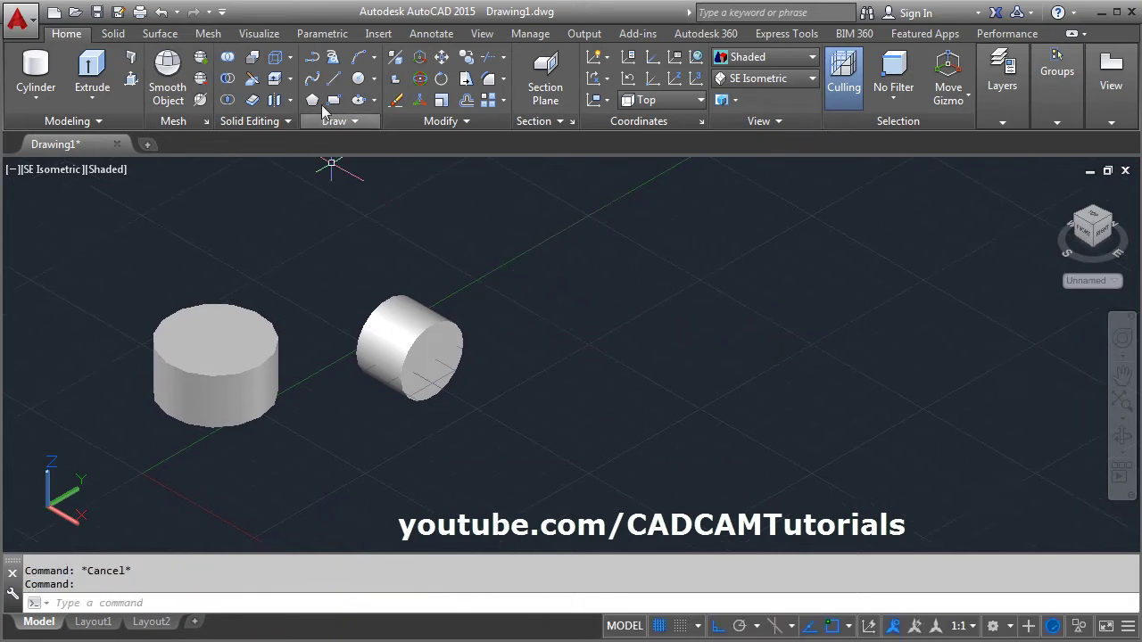
click(314, 105)
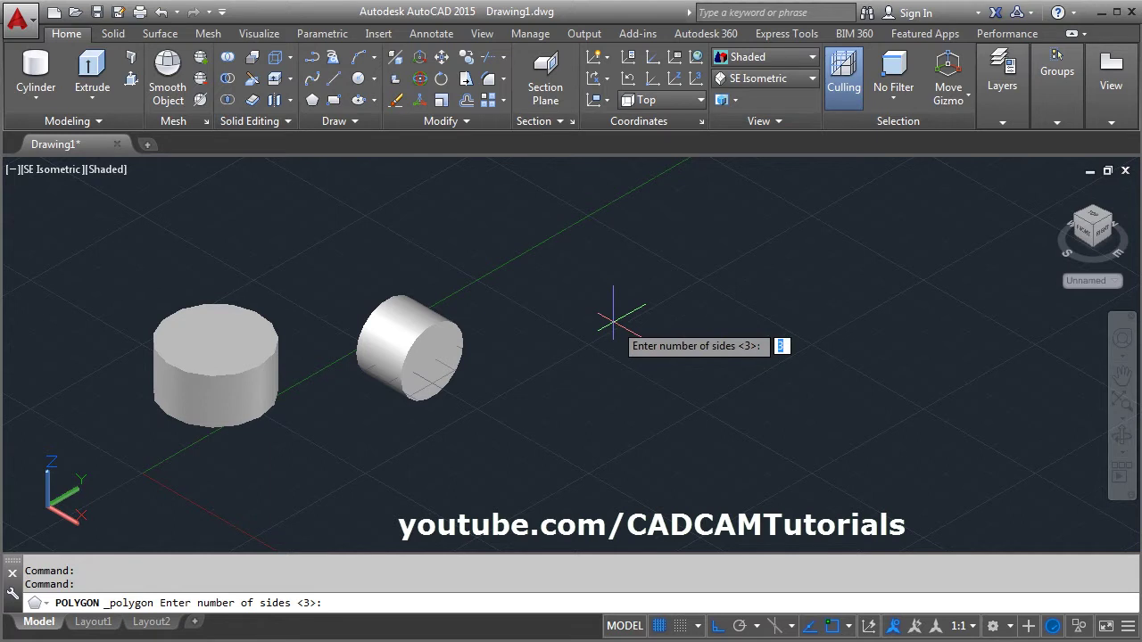
key(Return)
text(e)
key(Return)
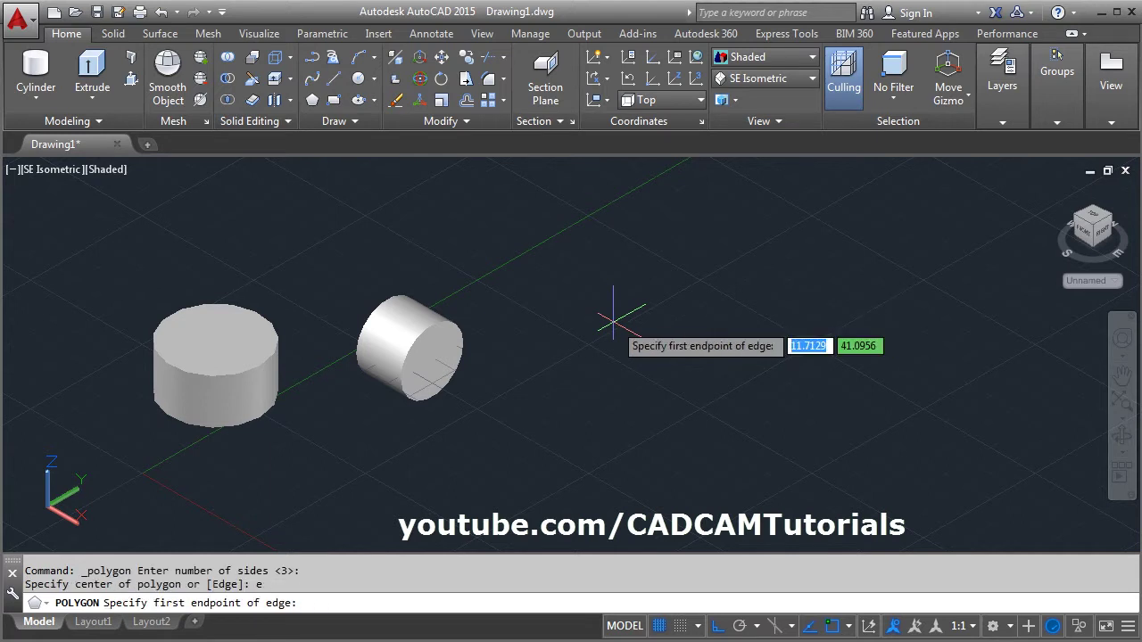
click(592, 371)
click(752, 414)
scroll(745, 417, up, 2)
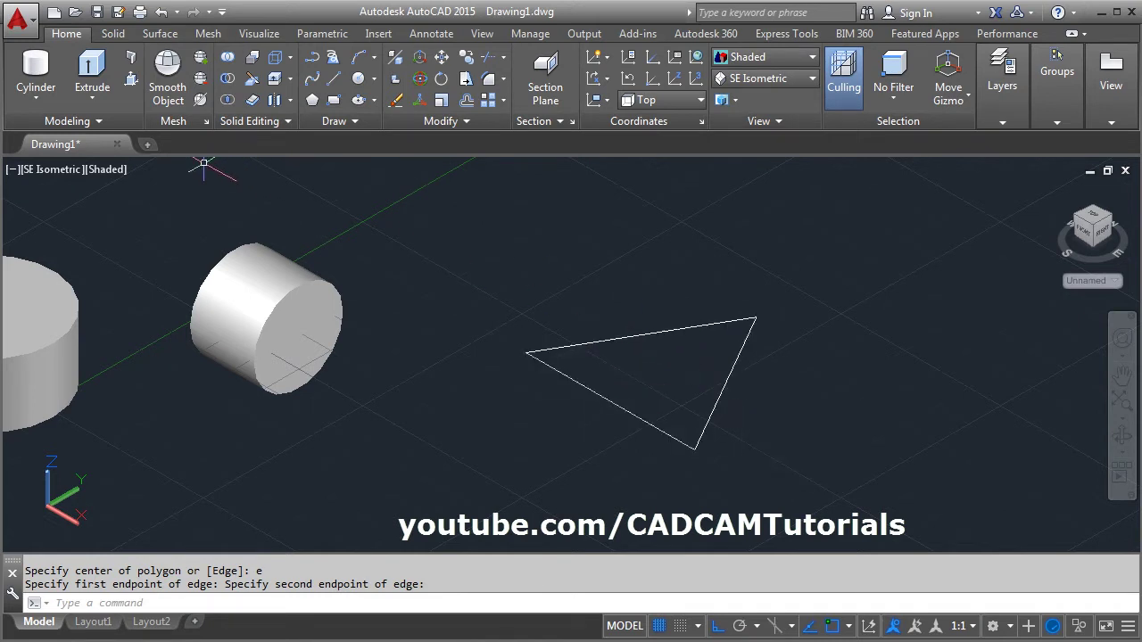
click(37, 72)
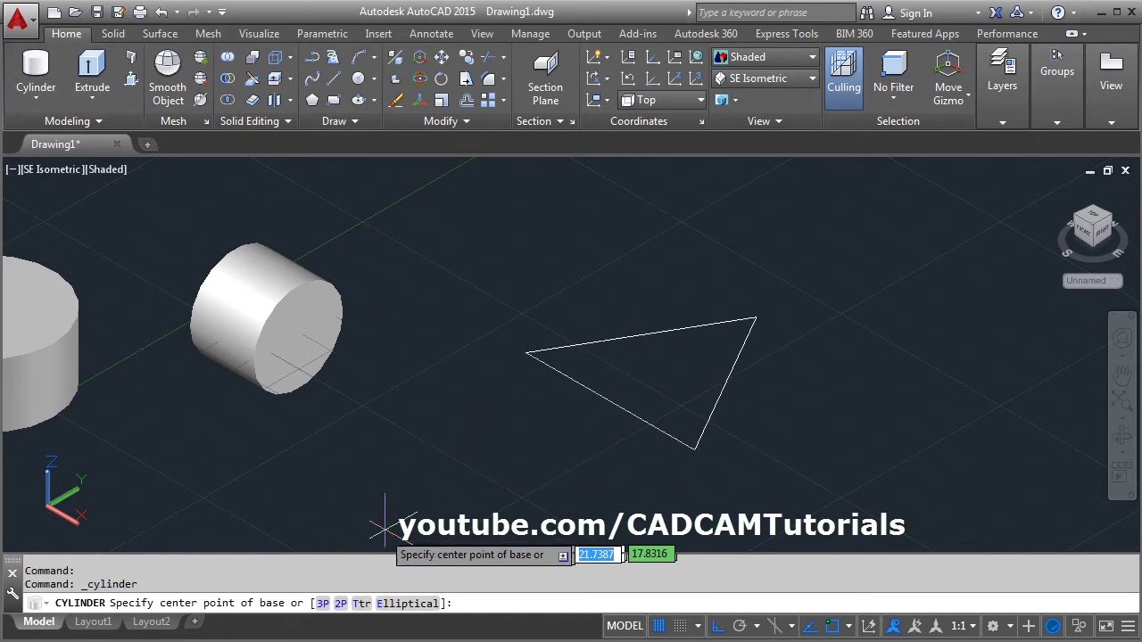
Create a height-5 cylinder whose base passes through three points on the triangle
click(321, 604)
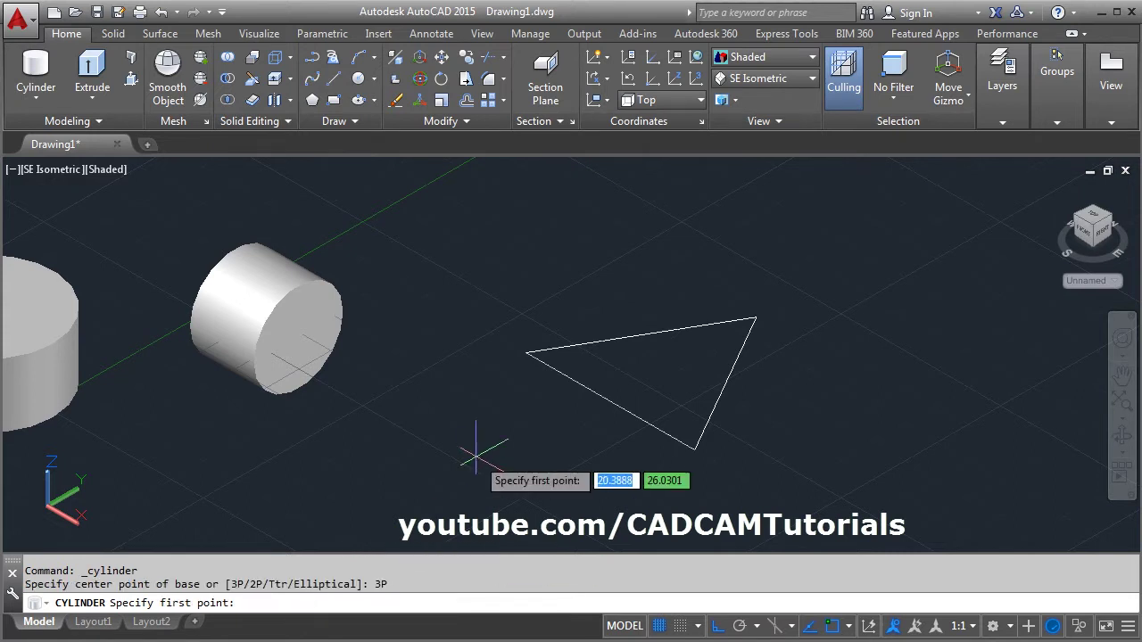
click(610, 401)
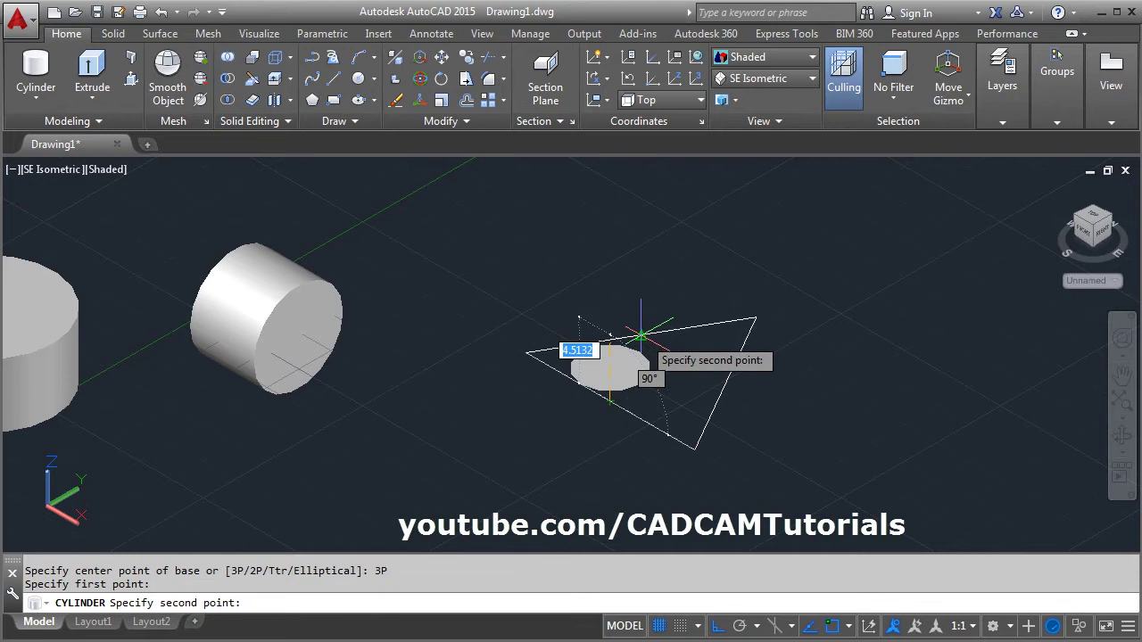
click(641, 337)
click(735, 371)
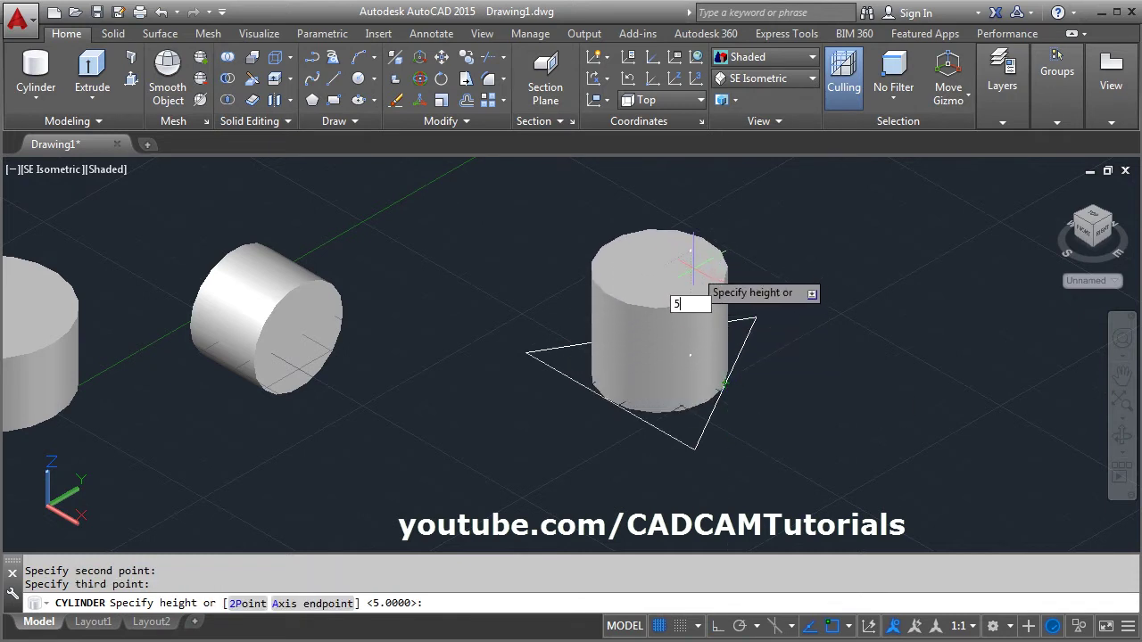
key(Return)
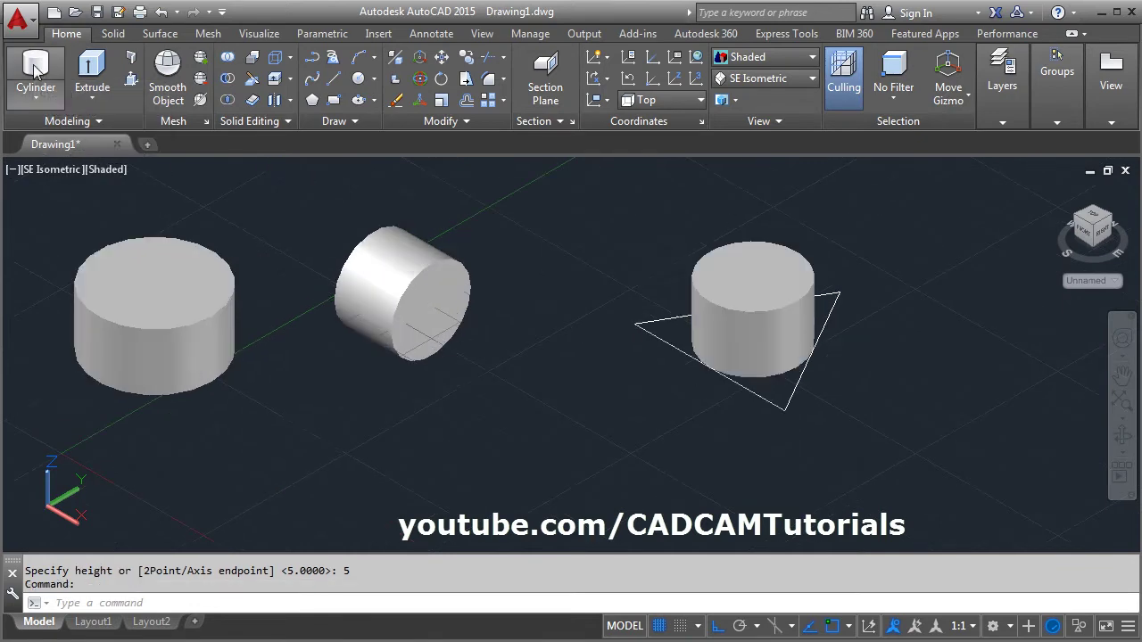
click(36, 71)
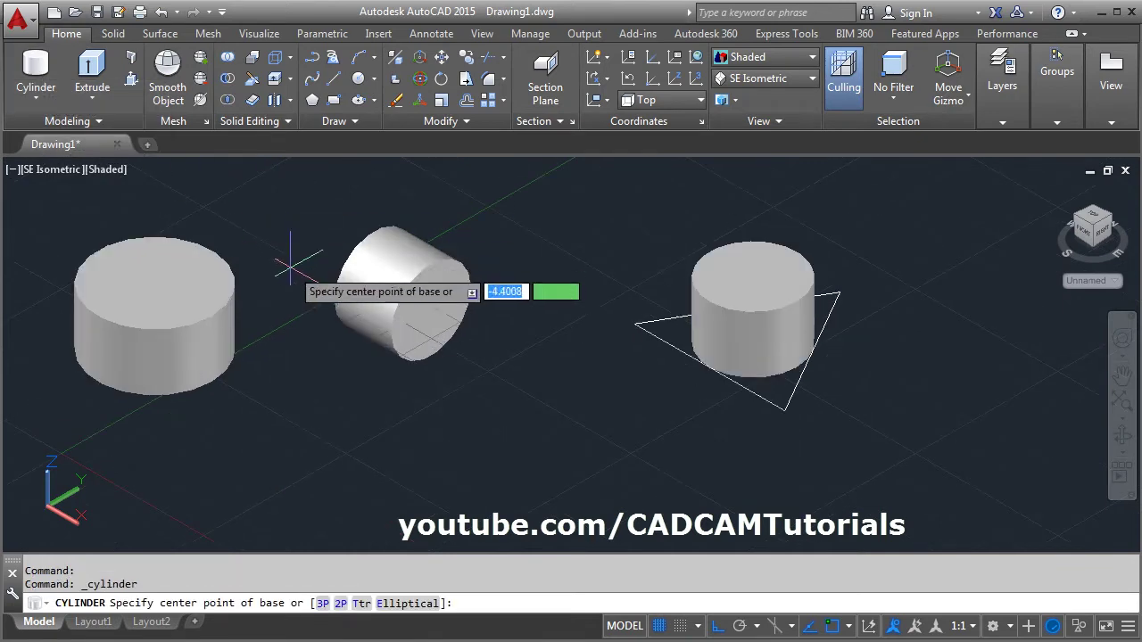
Draw a wide, low cylinder with its base set by two diameter endpoints at a triangle corner
click(342, 604)
middle_drag(848, 387, 739, 403)
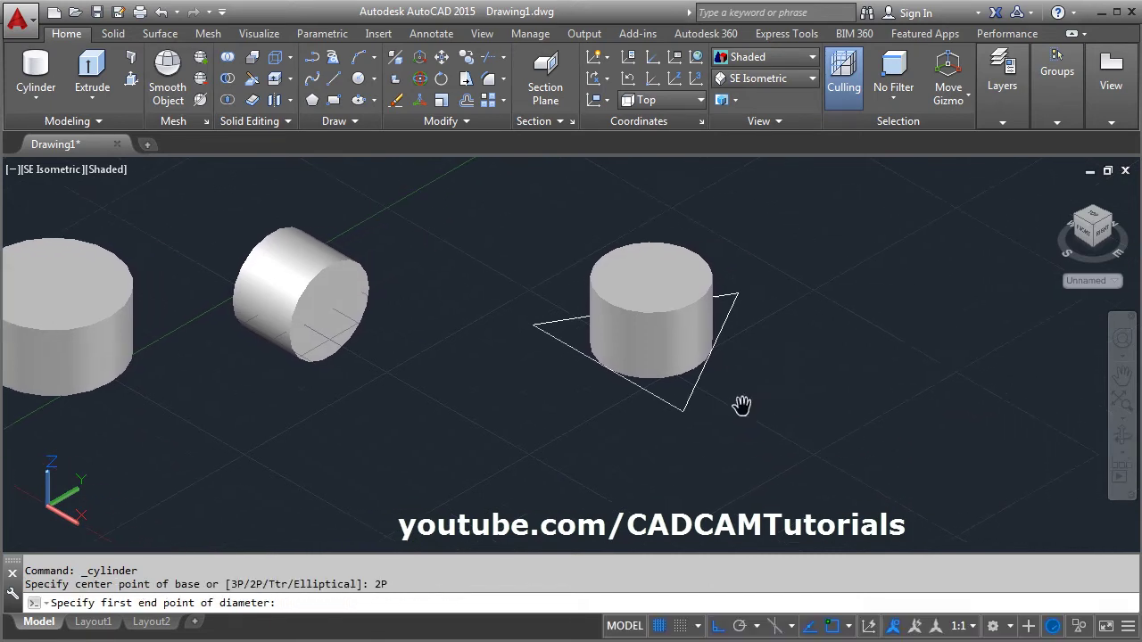
click(683, 411)
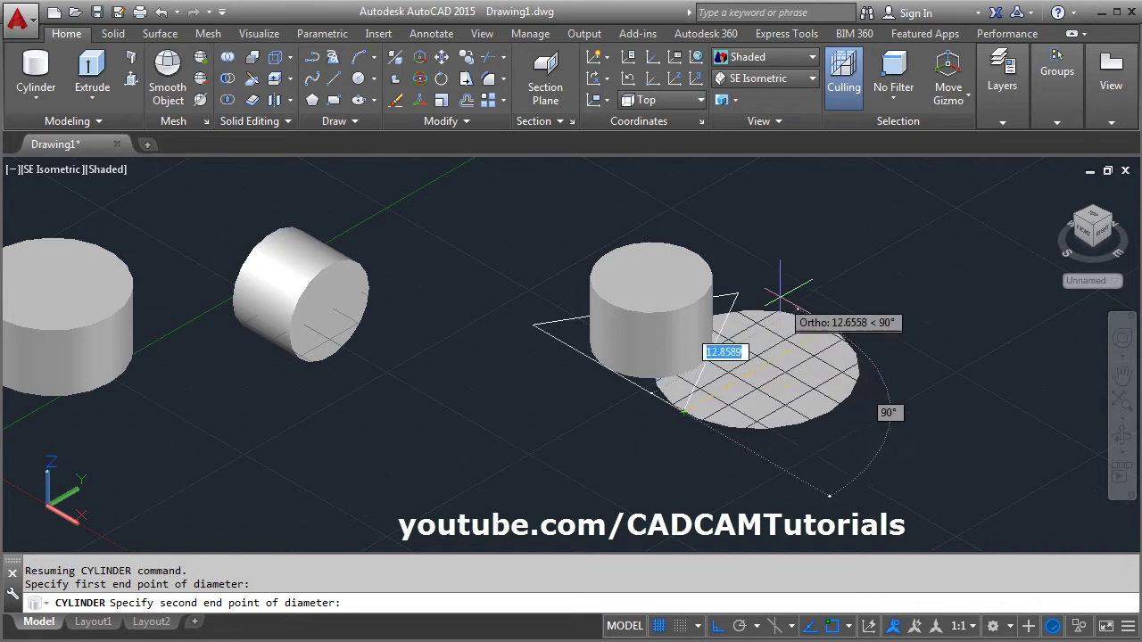
click(737, 293)
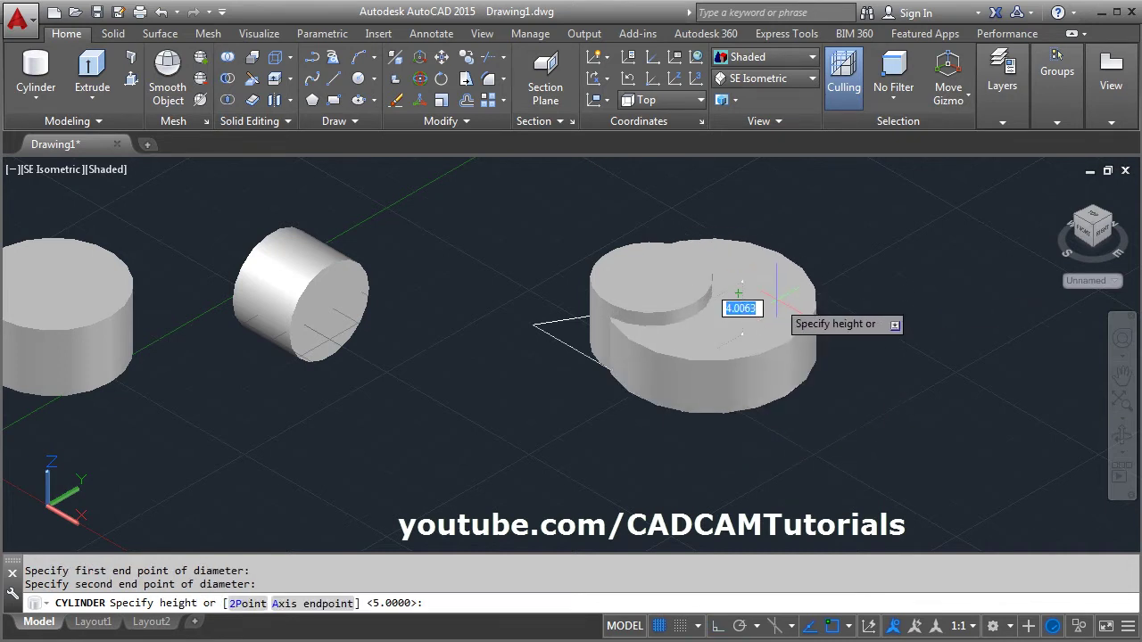
click(837, 314)
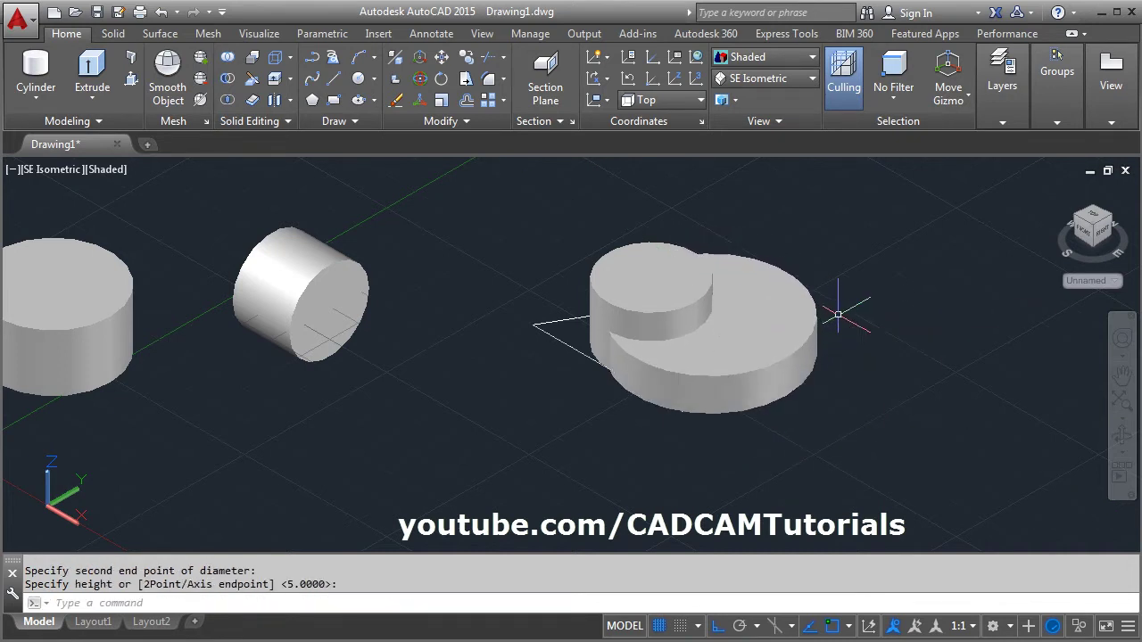
click(36, 67)
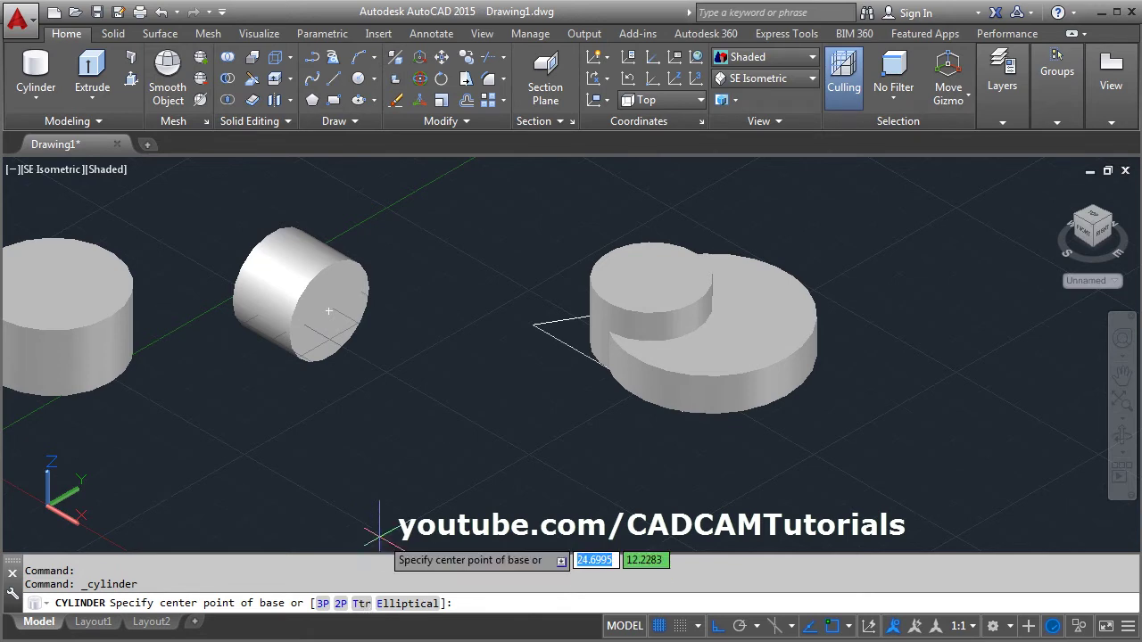
Turn off 3D object snap and draw a radius-3 cylinder tangent to two existing objects
click(361, 604)
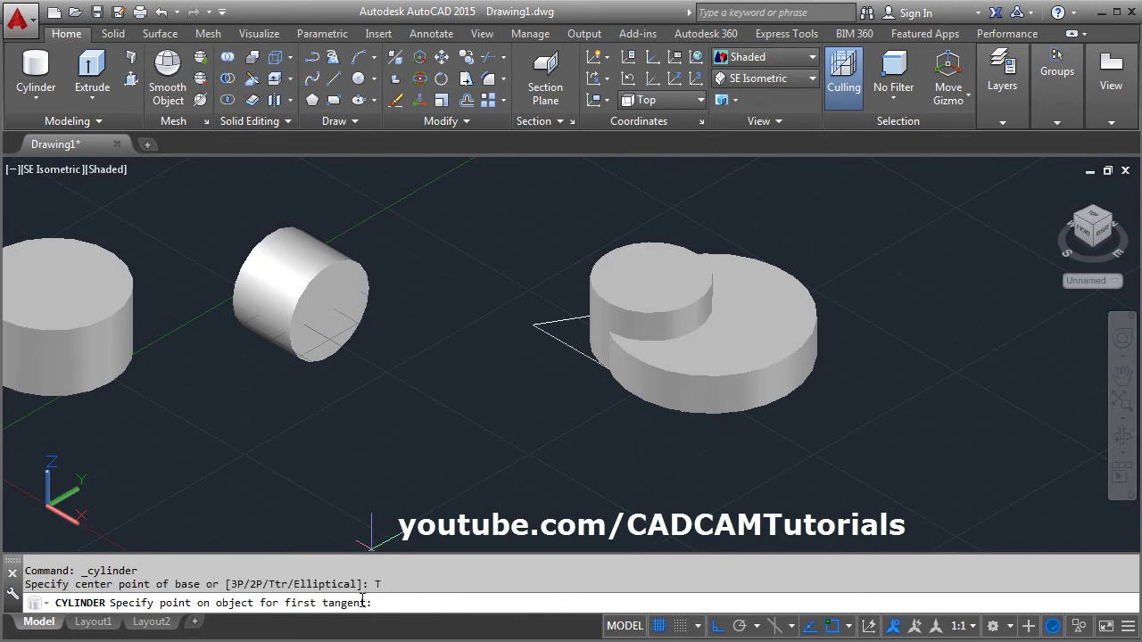
middle_drag(571, 413, 616, 406)
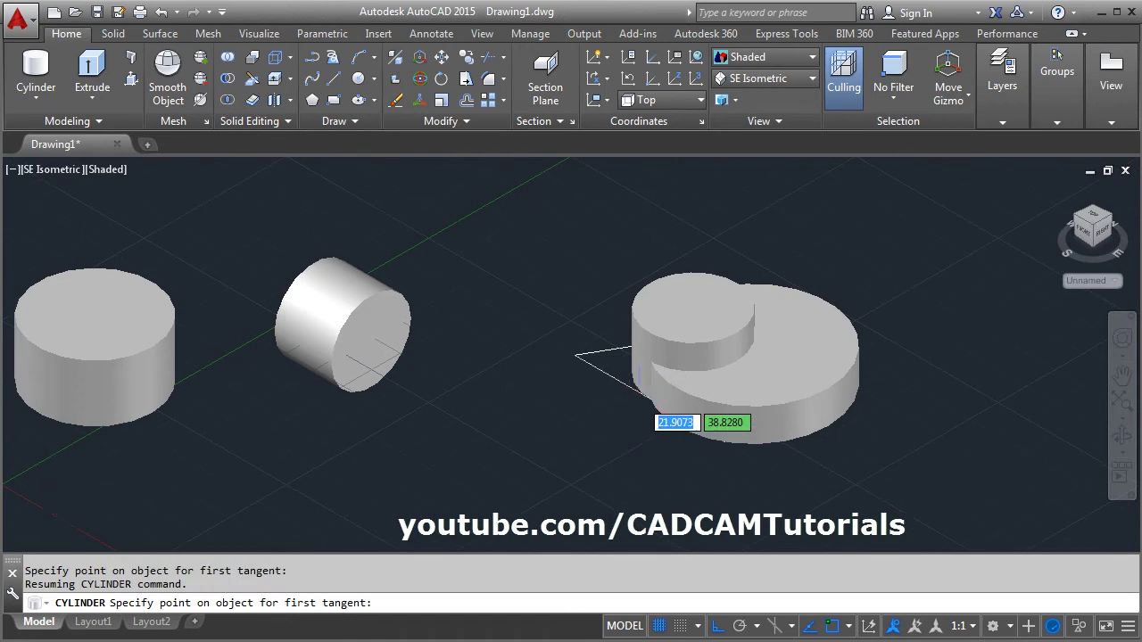
scroll(617, 405, up, 4)
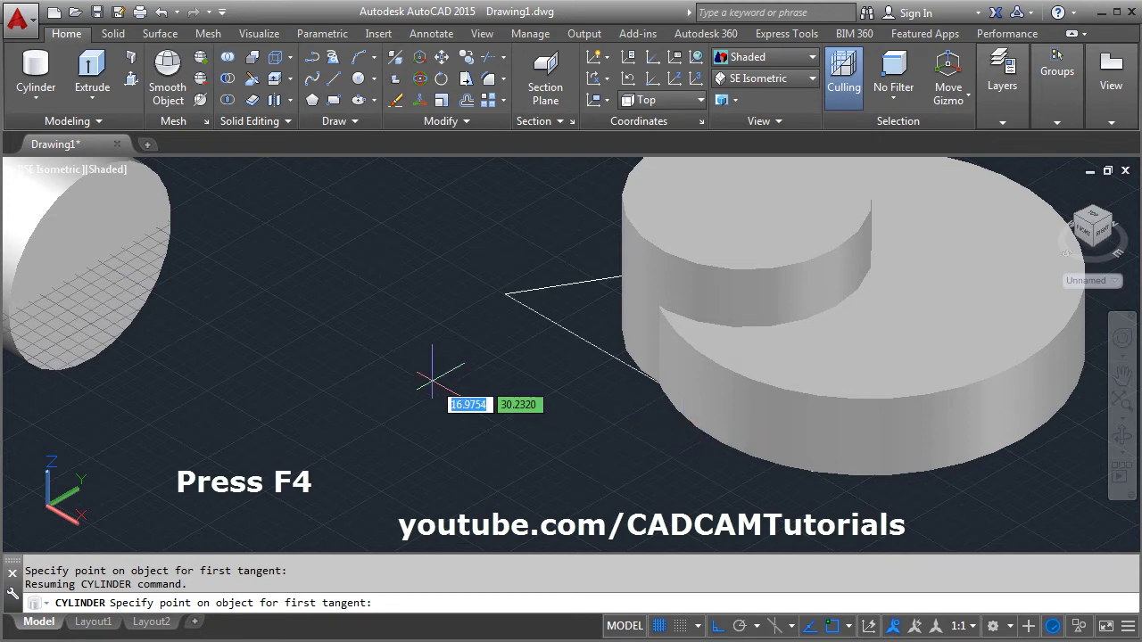
key(F4)
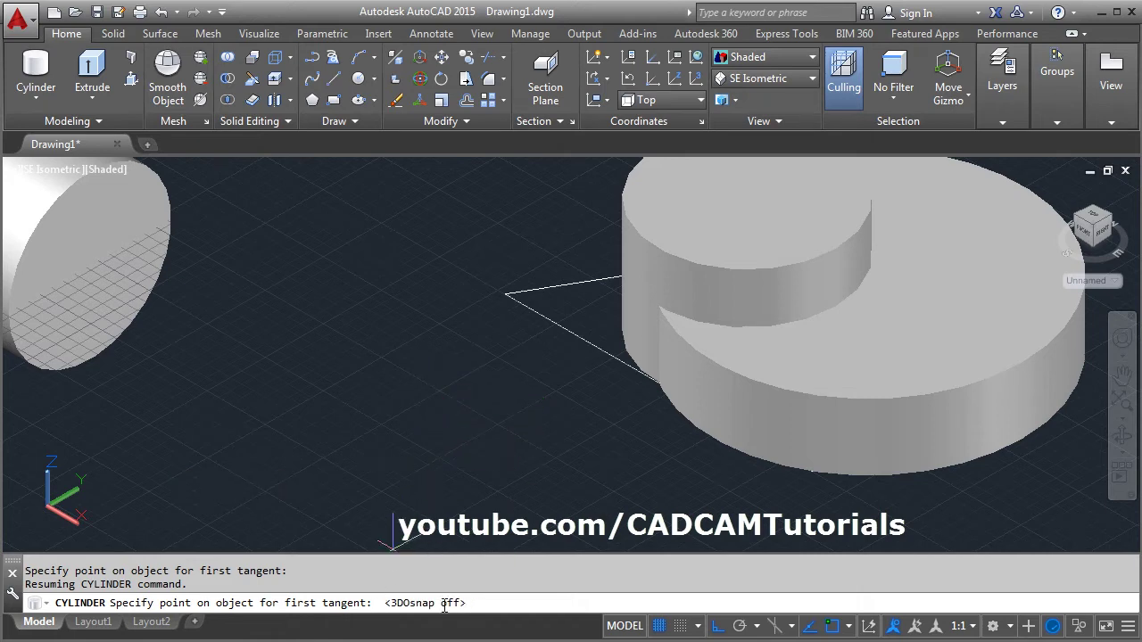
click(701, 431)
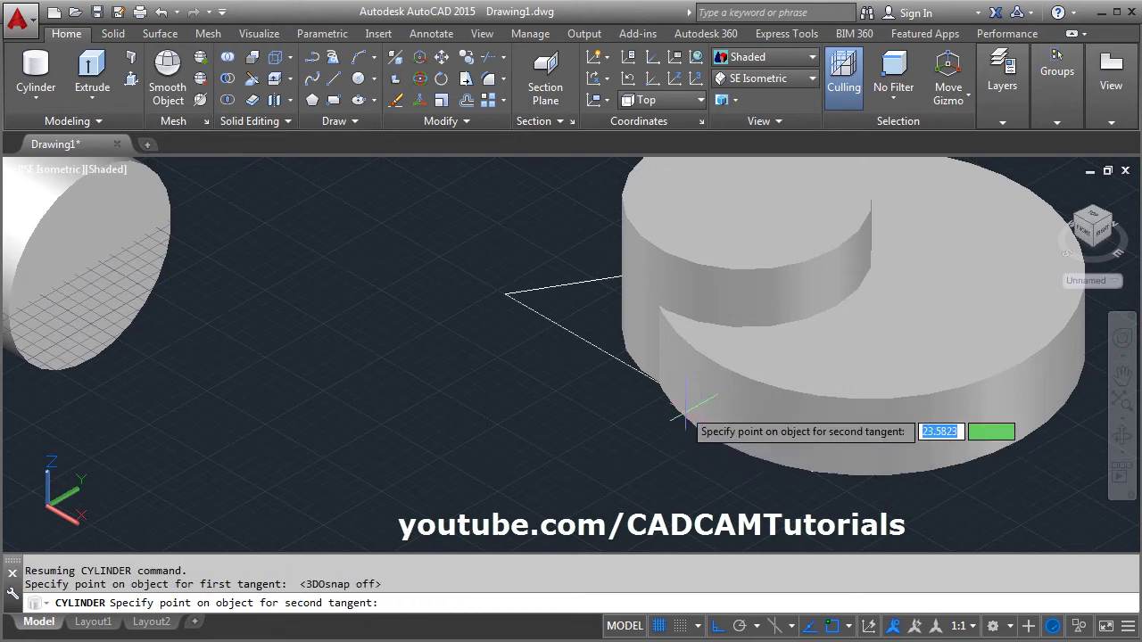
click(625, 352)
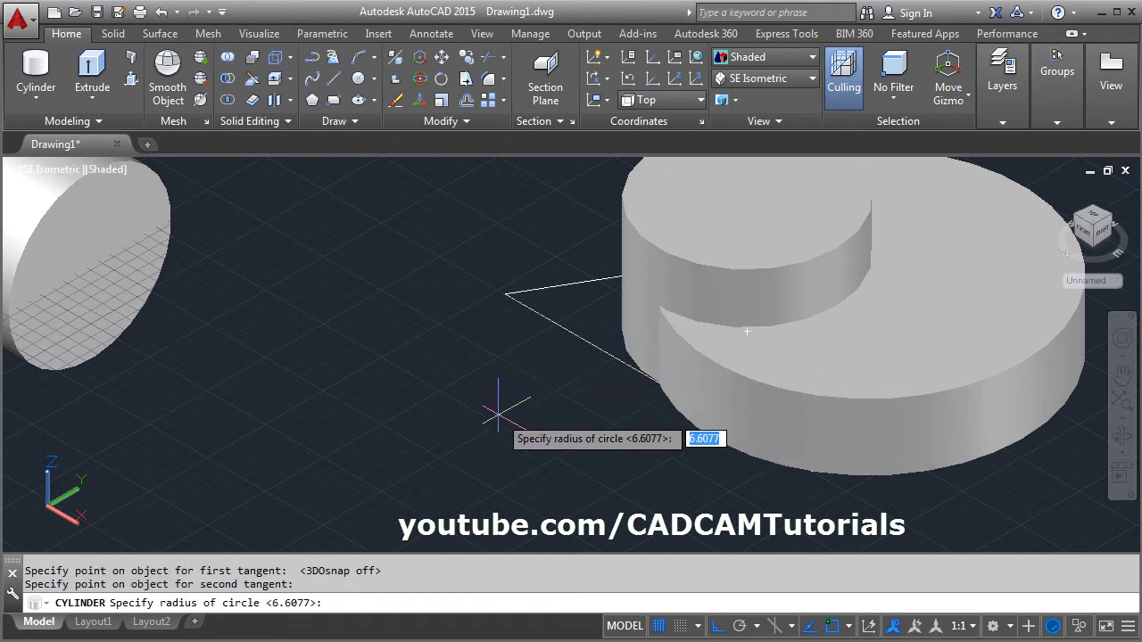
key(Return)
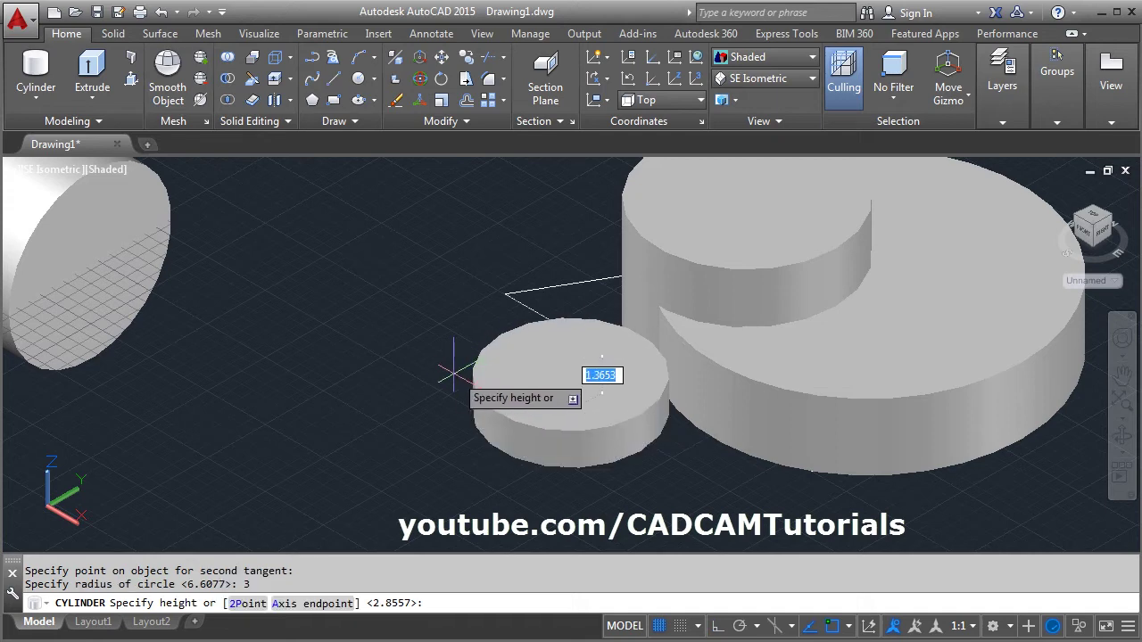
click(443, 365)
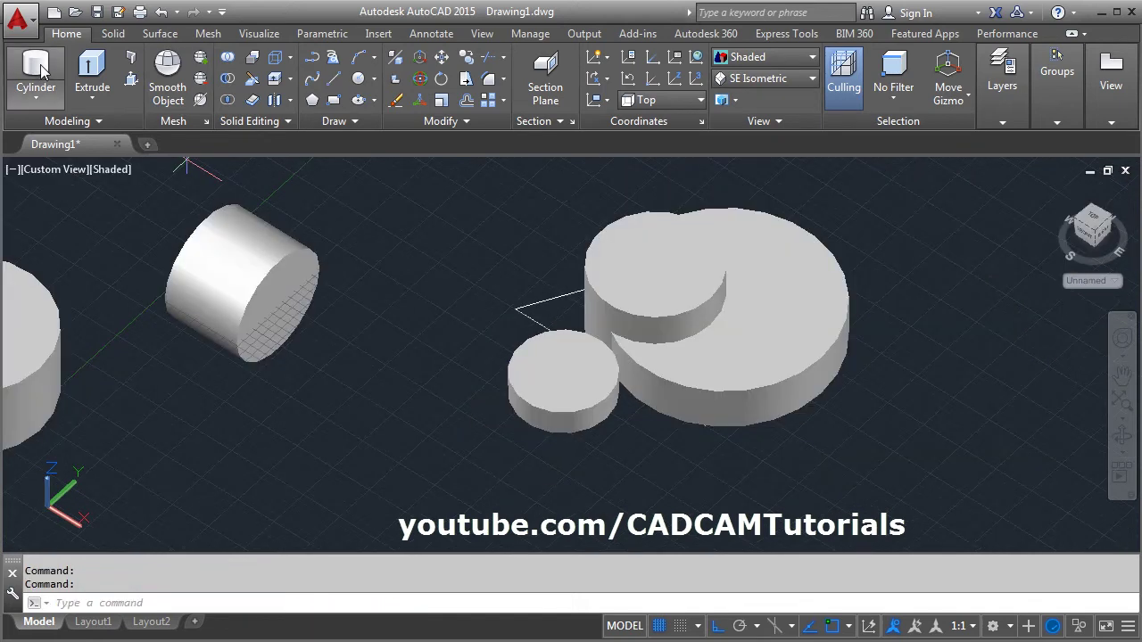
Draw an upright elliptical cylinder with axes 10 and 3 below the sideways cylinder
click(38, 69)
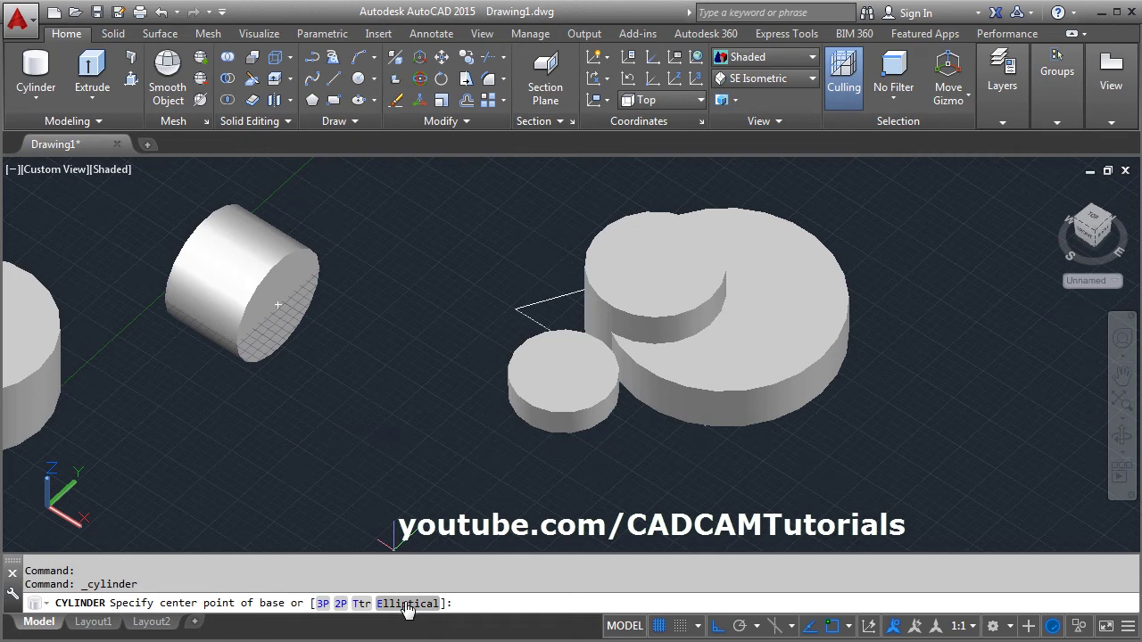
scroll(482, 420, down, 3)
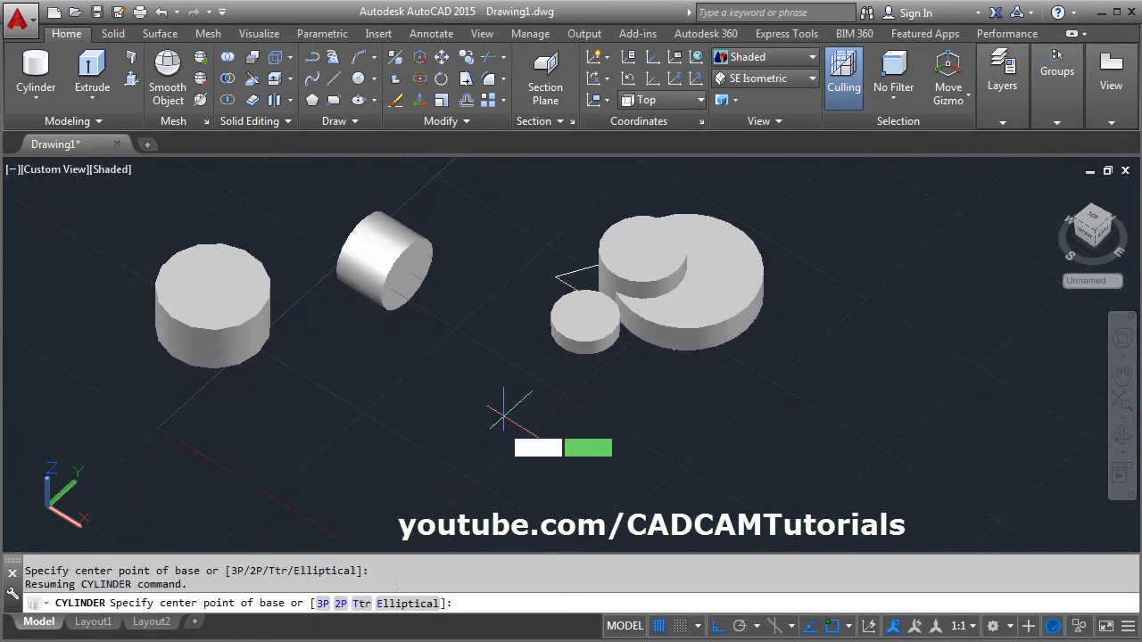
click(403, 605)
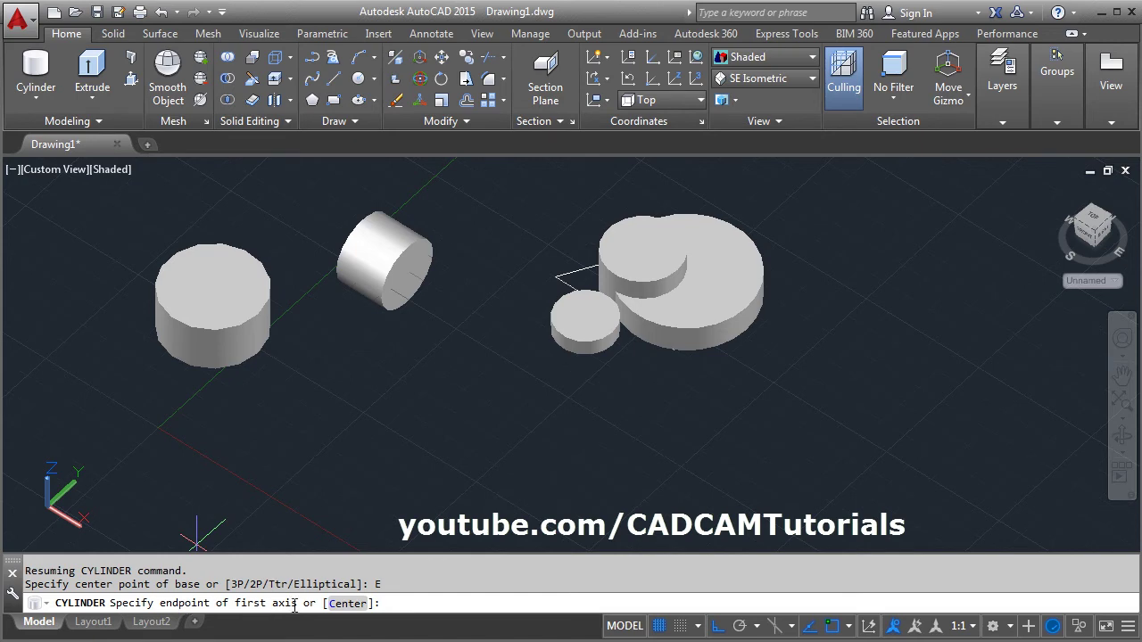
click(332, 392)
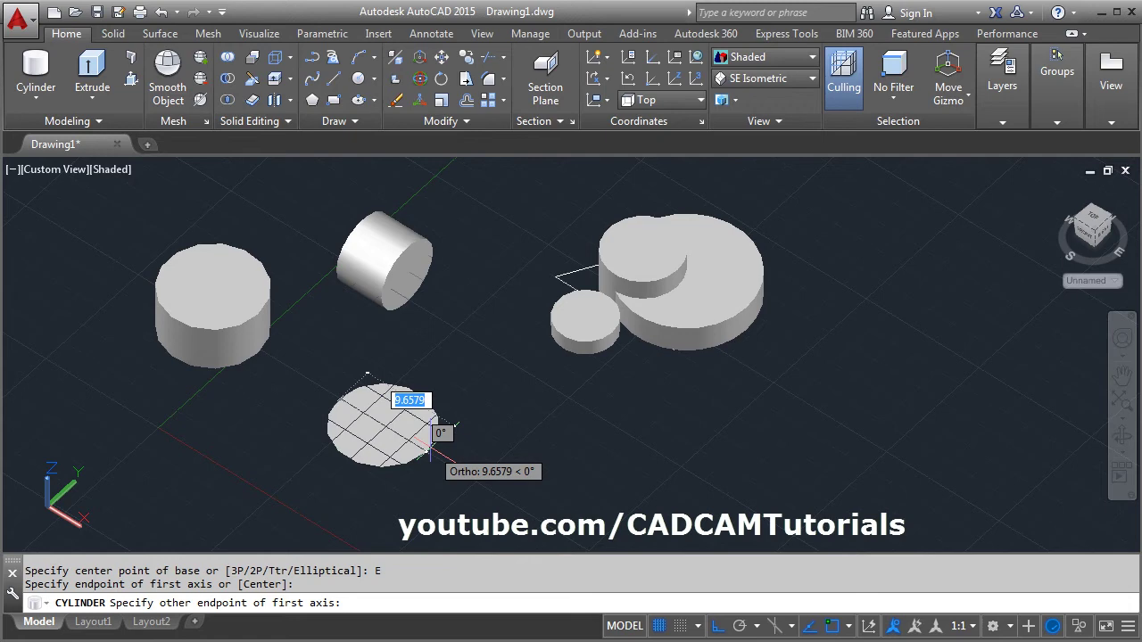
text(10)
key(Return)
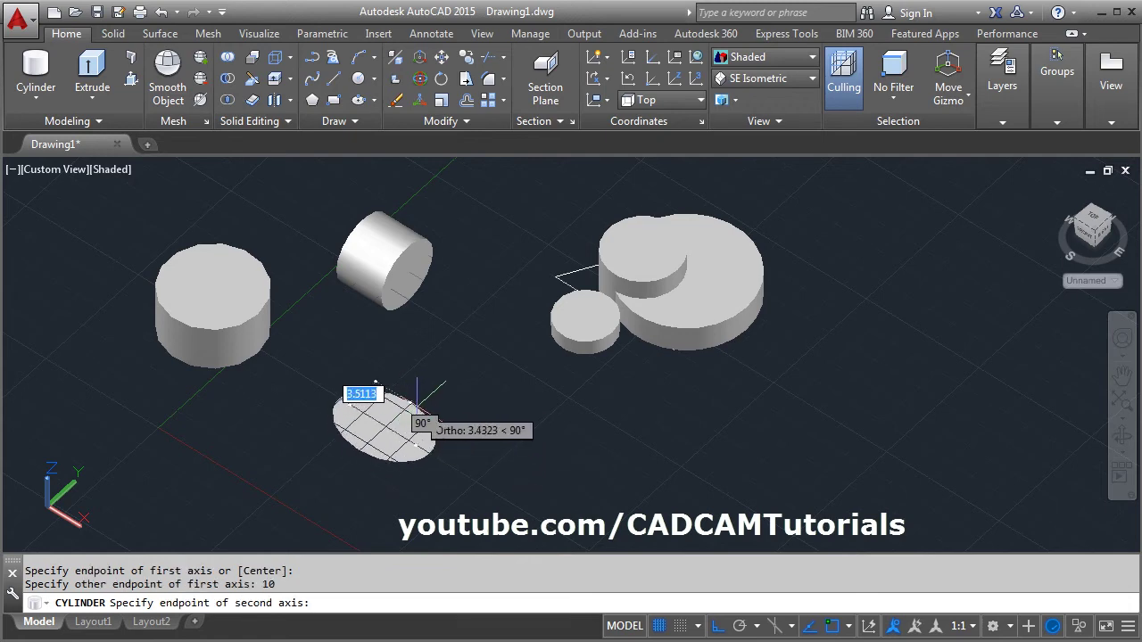
scroll(423, 399, up, 2)
text(3)
key(Return)
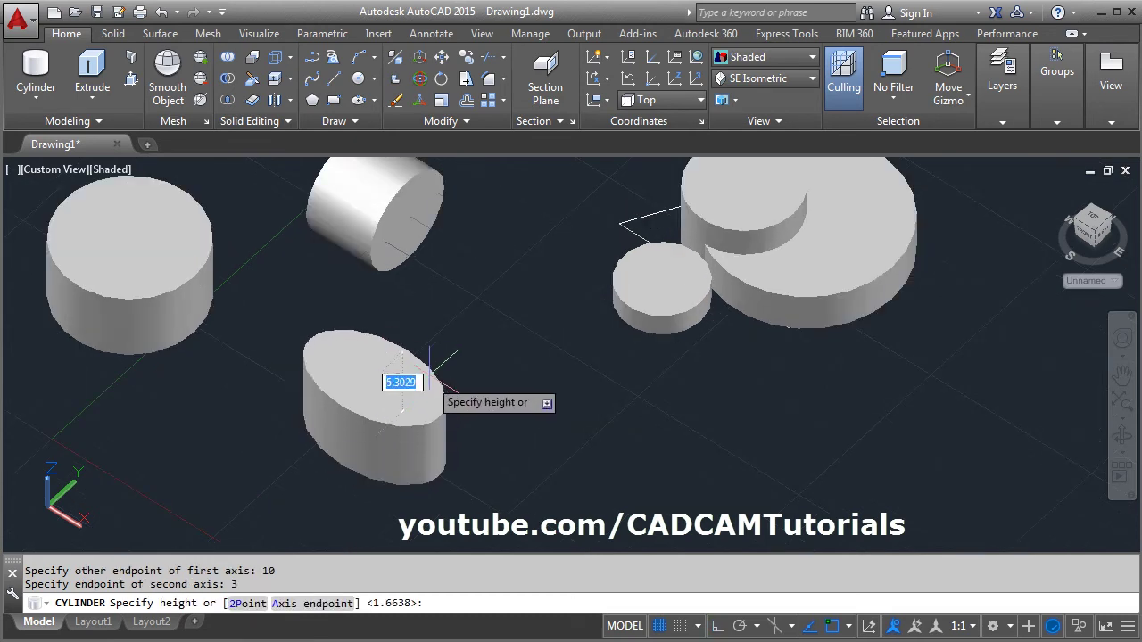
click(470, 378)
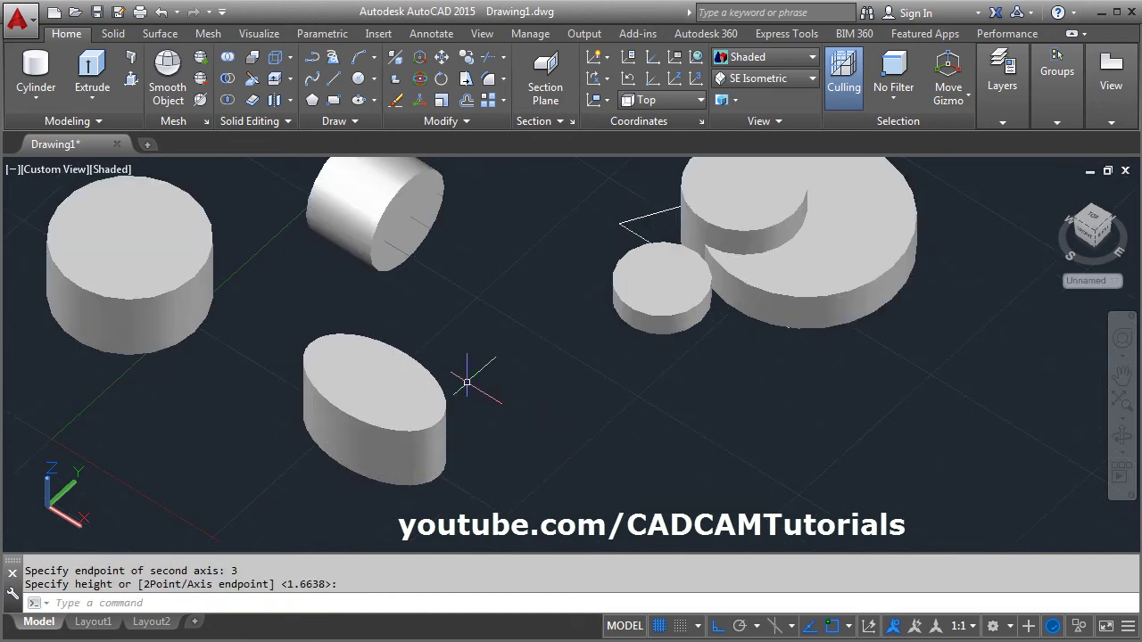
scroll(518, 449, down, 3)
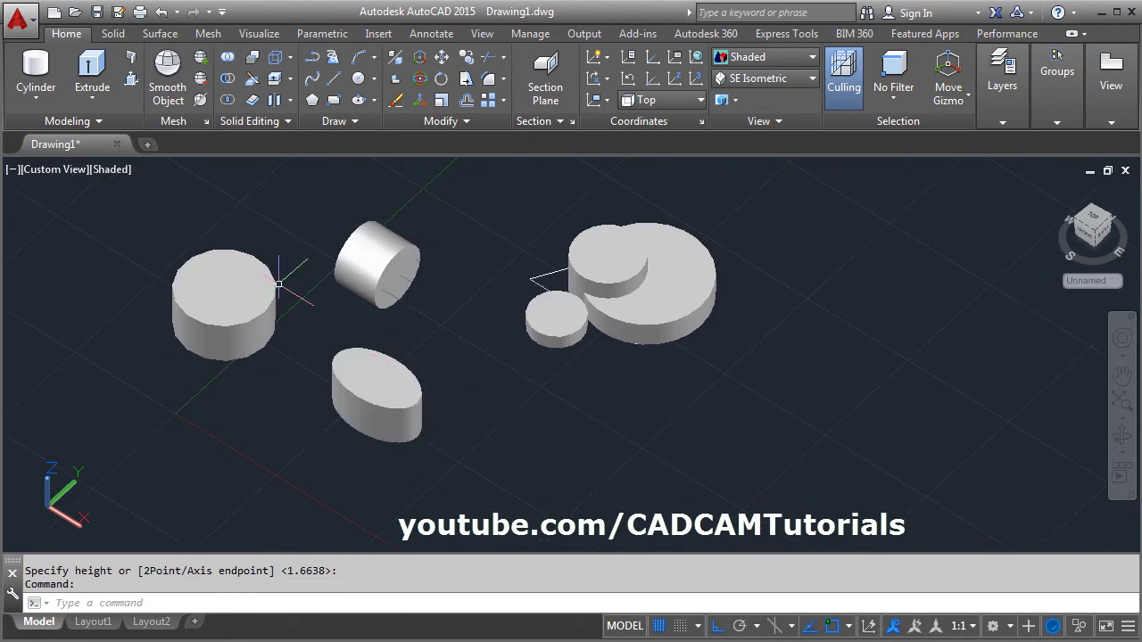
Draw a centre-based elliptical cylinder with axes 5 and 8 below the existing solids
click(36, 71)
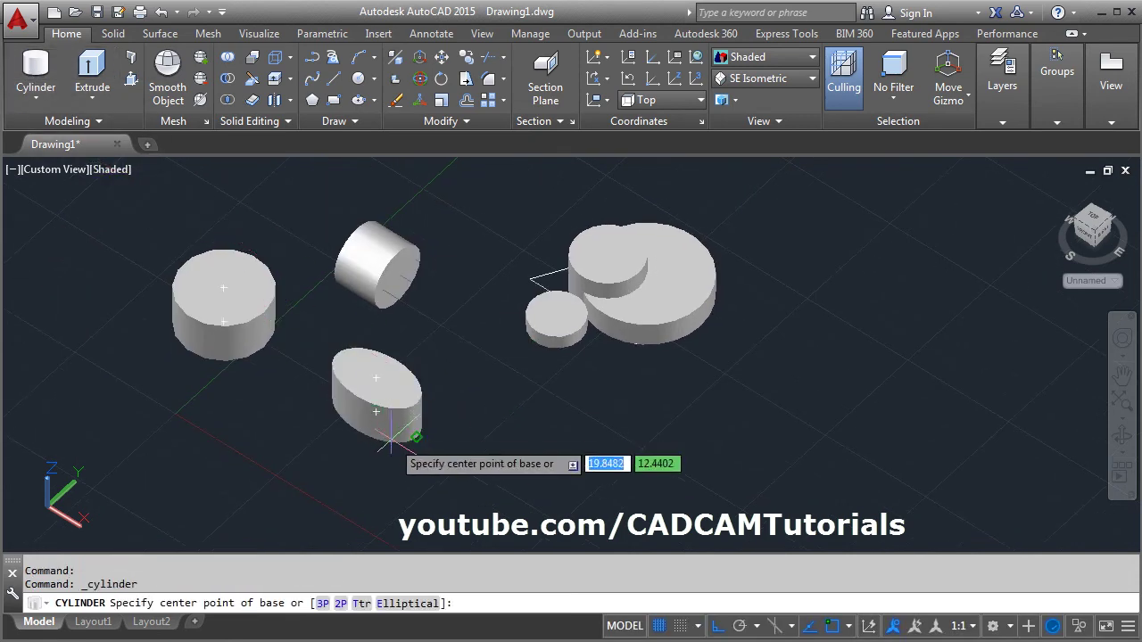
click(404, 604)
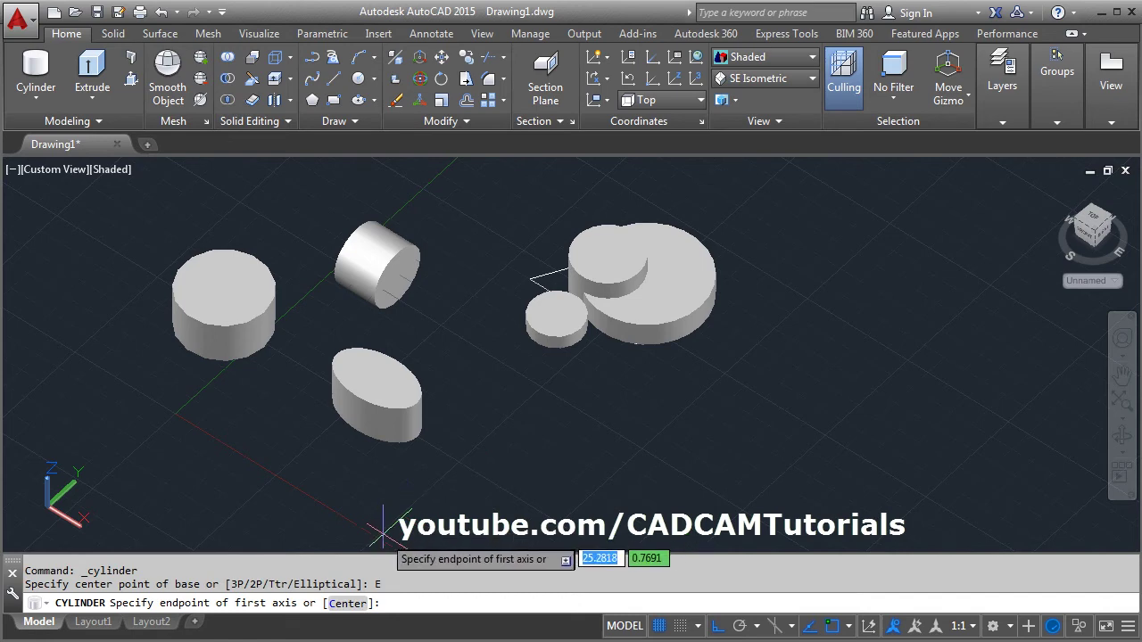
click(346, 605)
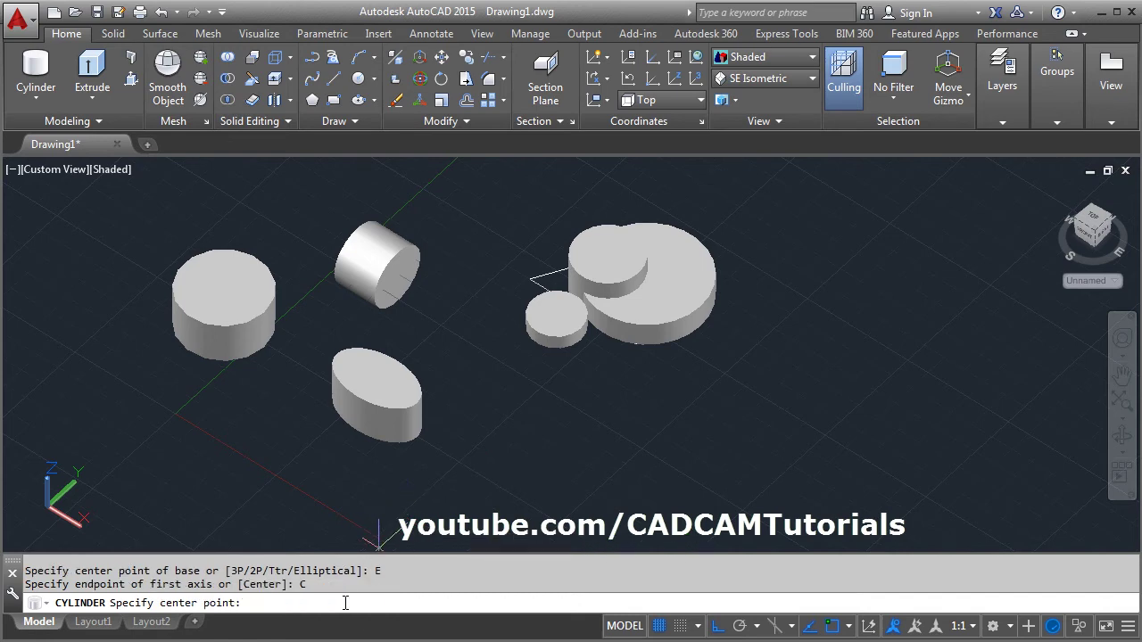
click(529, 448)
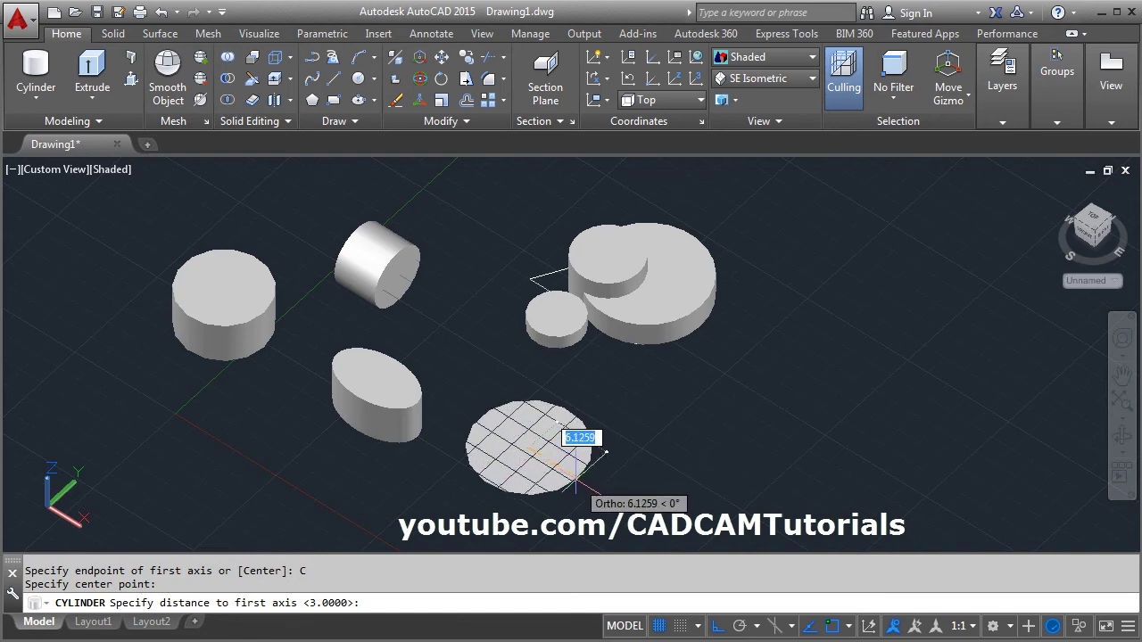
text(5)
key(Return)
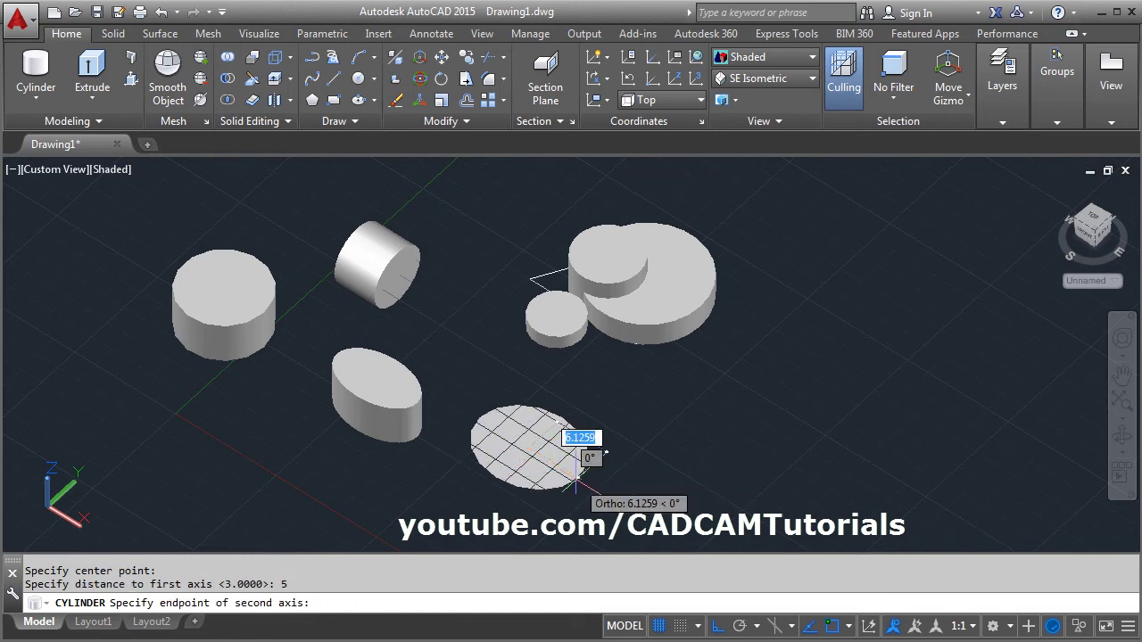
text(8)
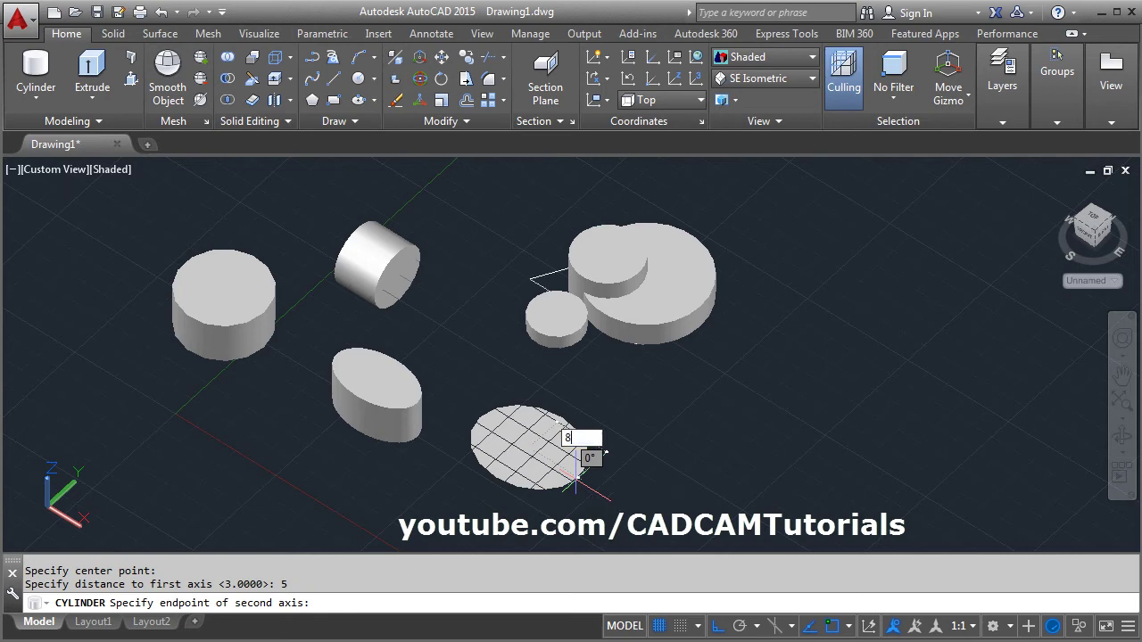
key(Return)
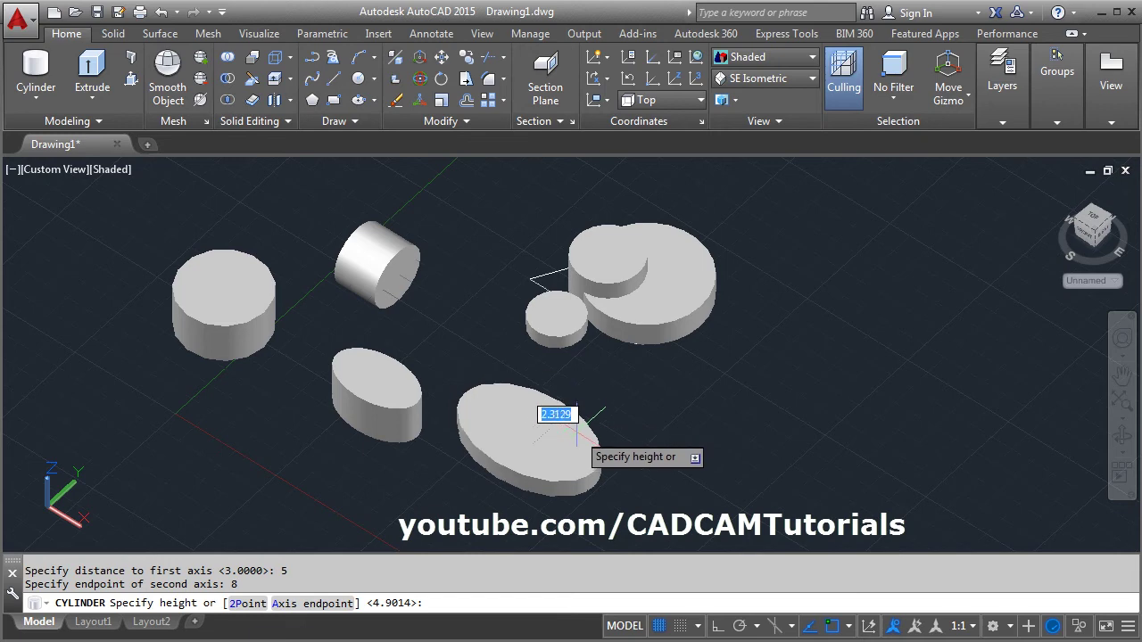
click(575, 437)
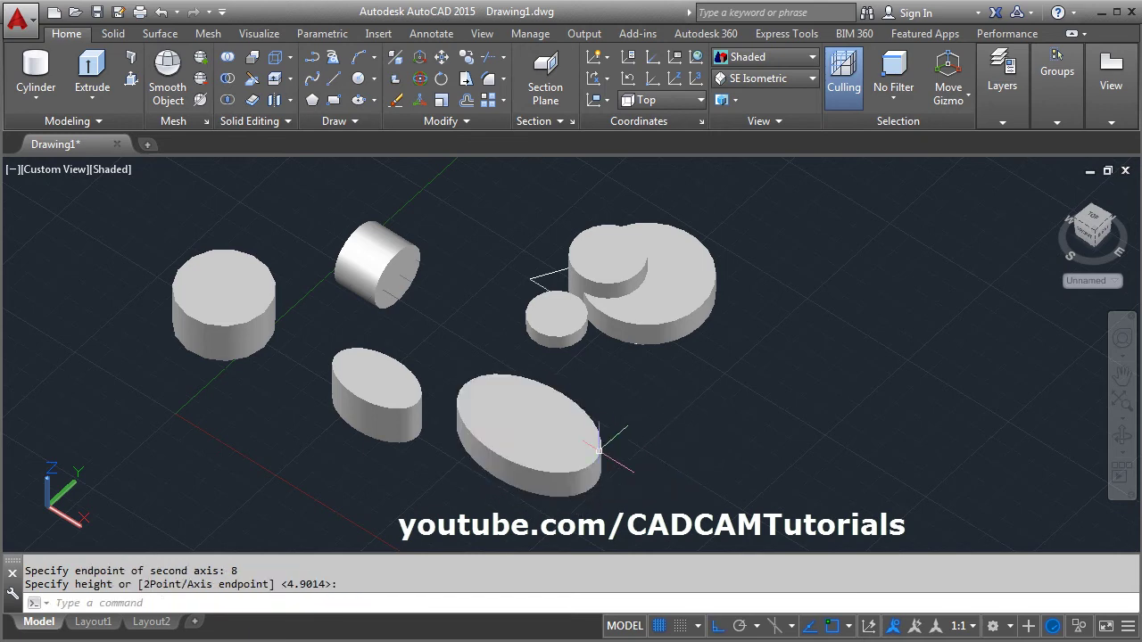
Cancel the pending command and zoom and pan so the solids appear larger
scroll(555, 463, down, 3)
scroll(544, 460, up, 1)
key(Escape)
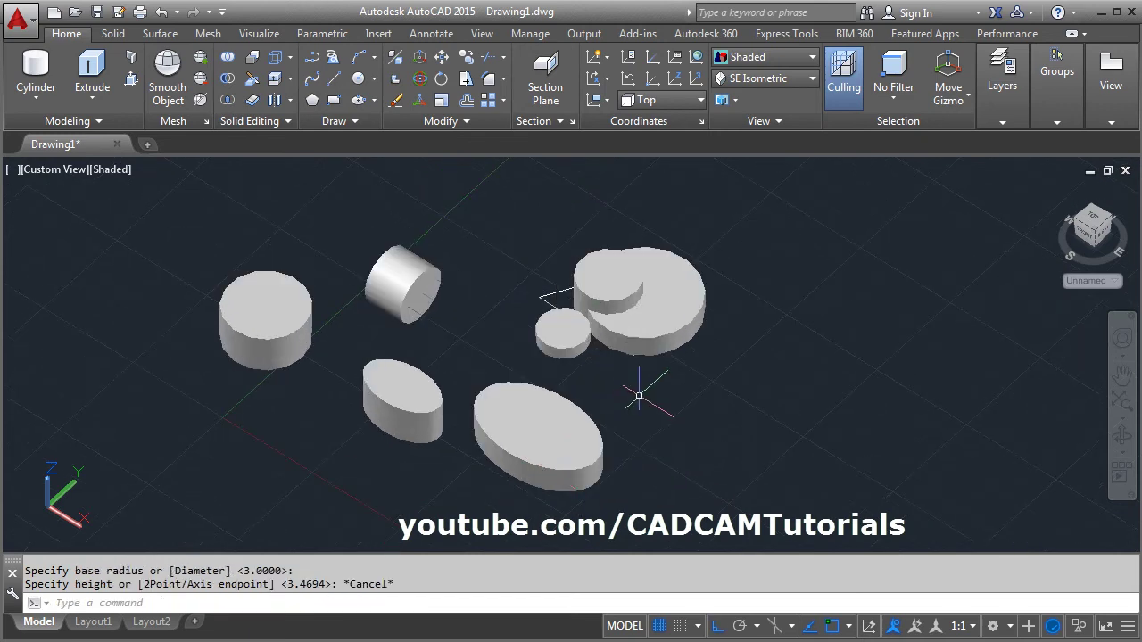
scroll(640, 389, up, 3)
middle_drag(636, 393, 586, 405)
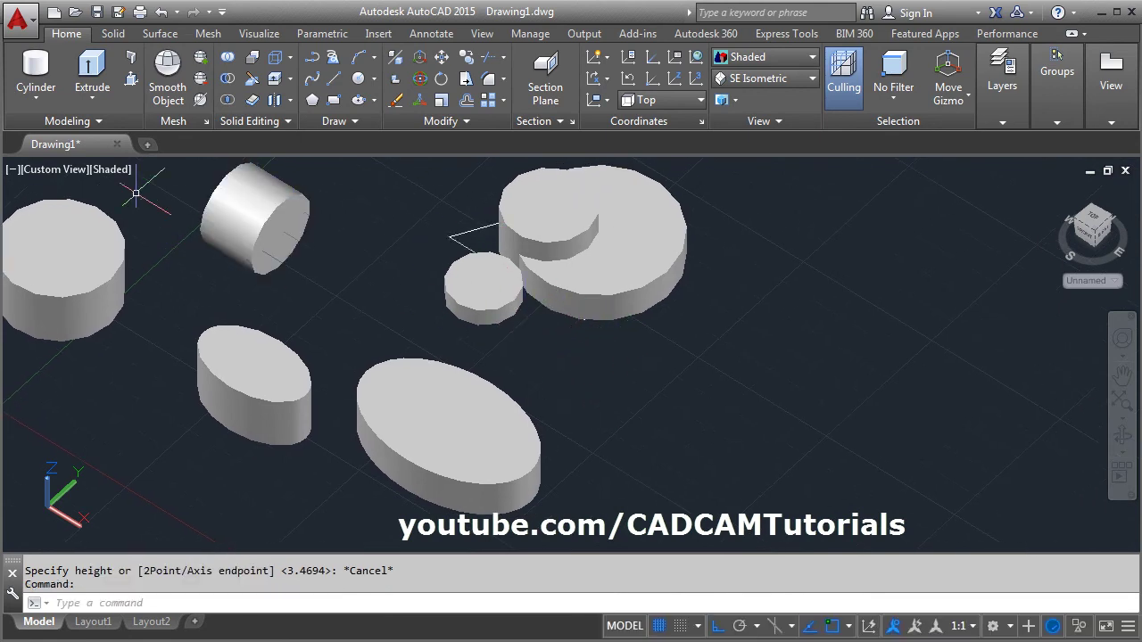
Draw a cylinder right of the large ellipse matching the left cylinder's height, then zoom to extents
click(36, 70)
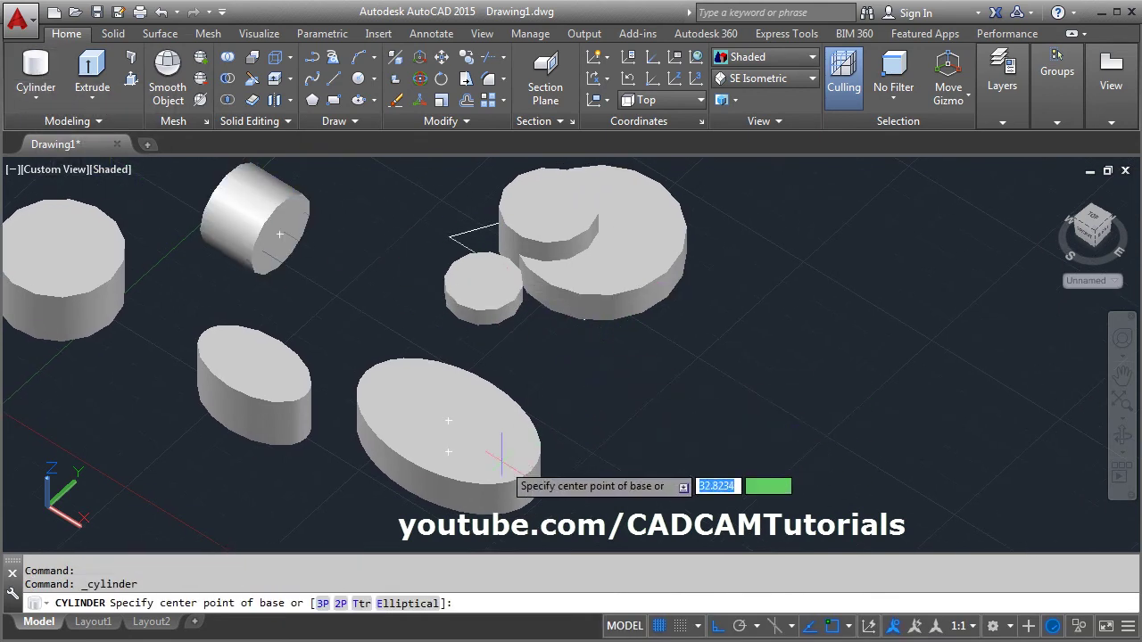
click(693, 435)
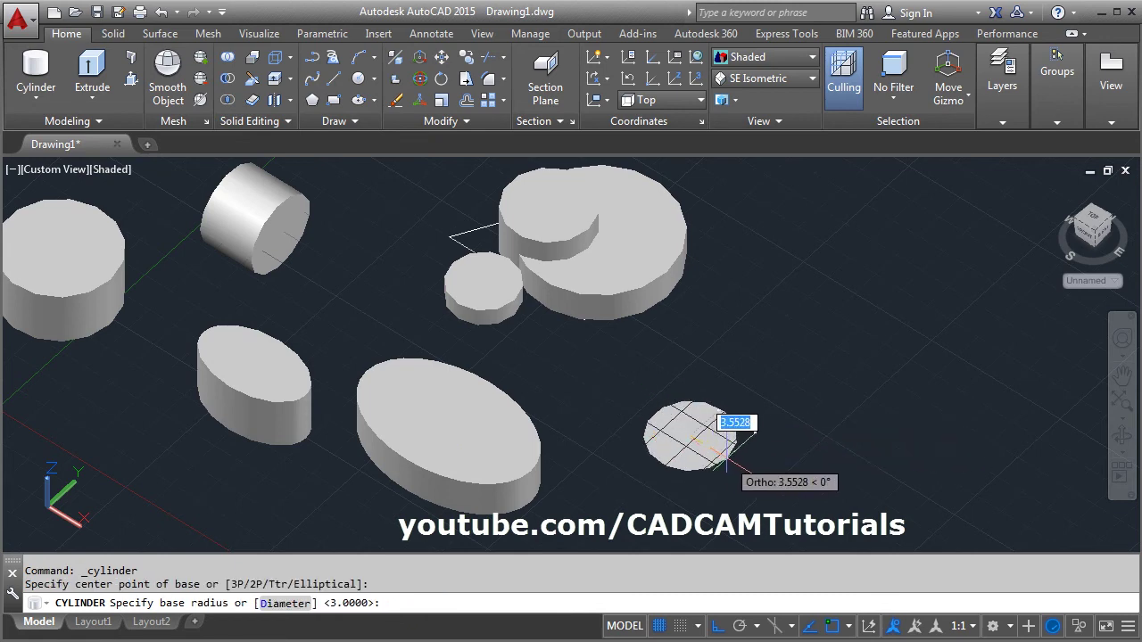
click(725, 452)
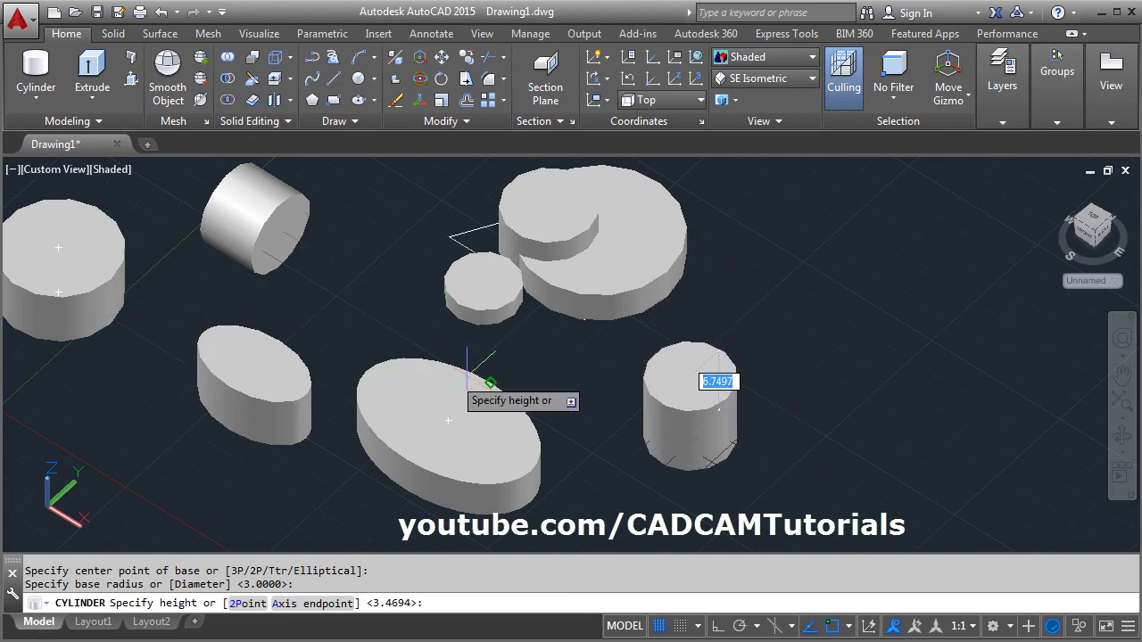
click(248, 604)
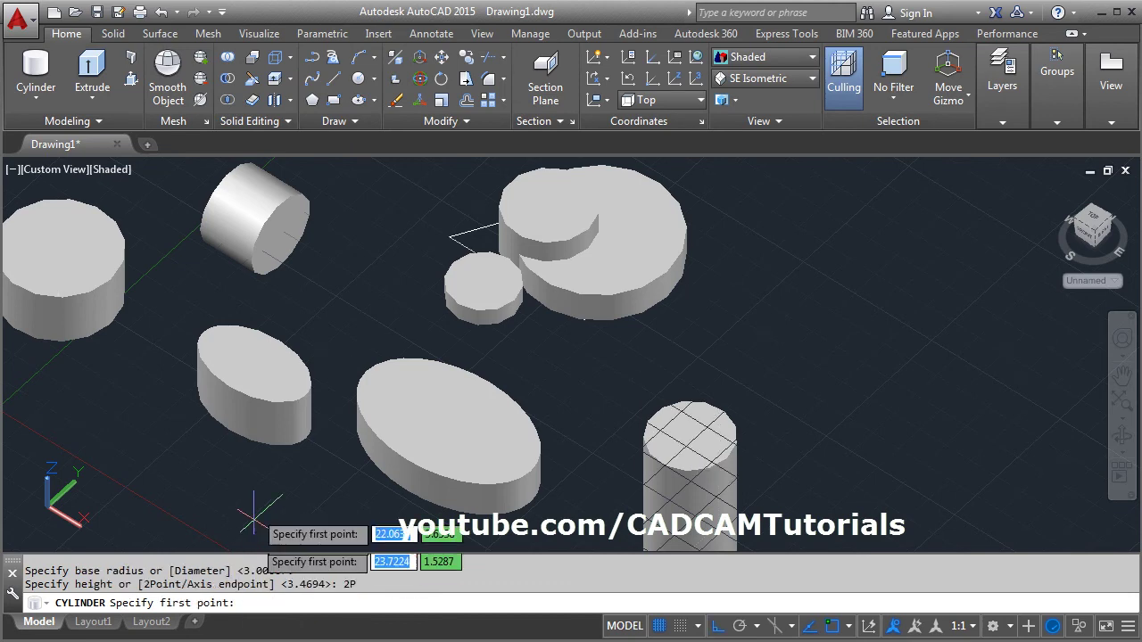
click(110, 324)
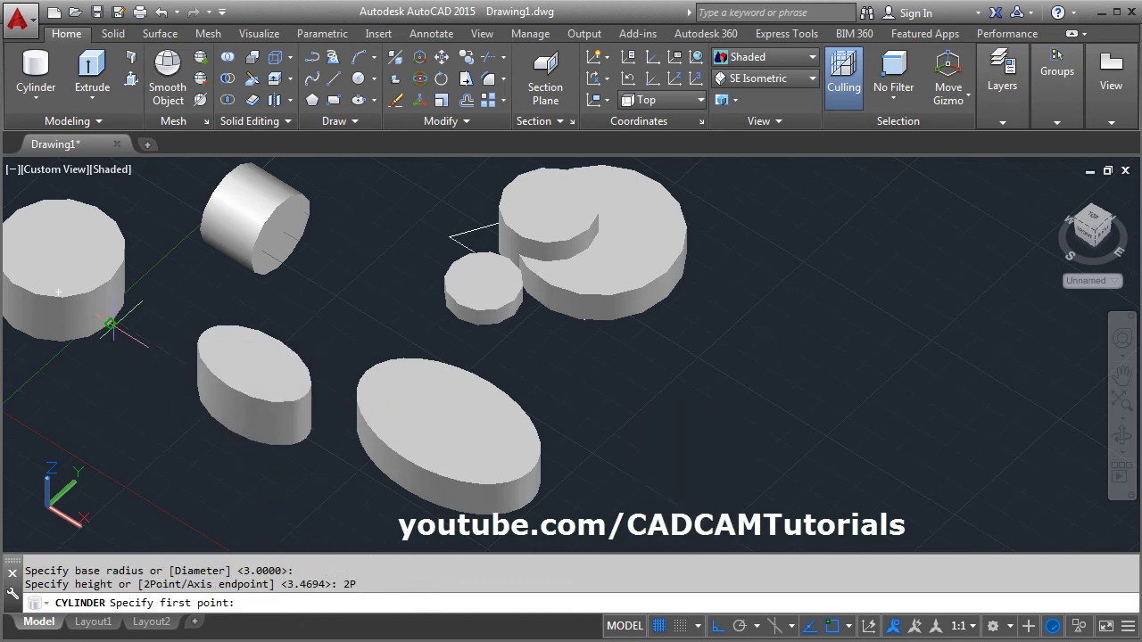
click(115, 275)
middle_drag(705, 425, 785, 434)
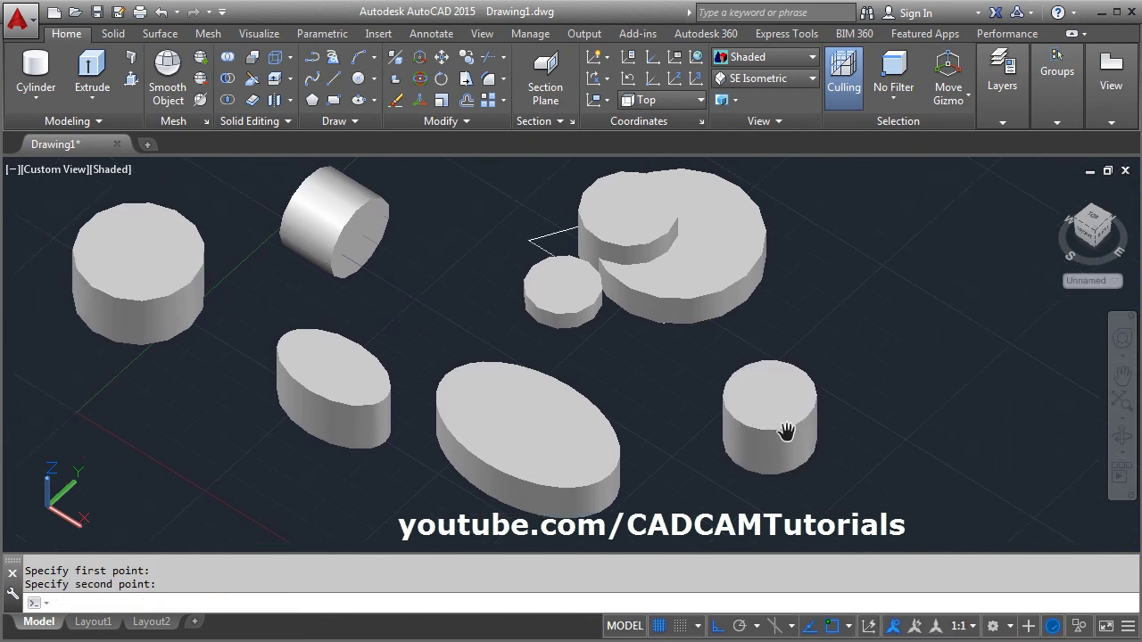
middle_click(182, 297)
middle_click(181, 297)
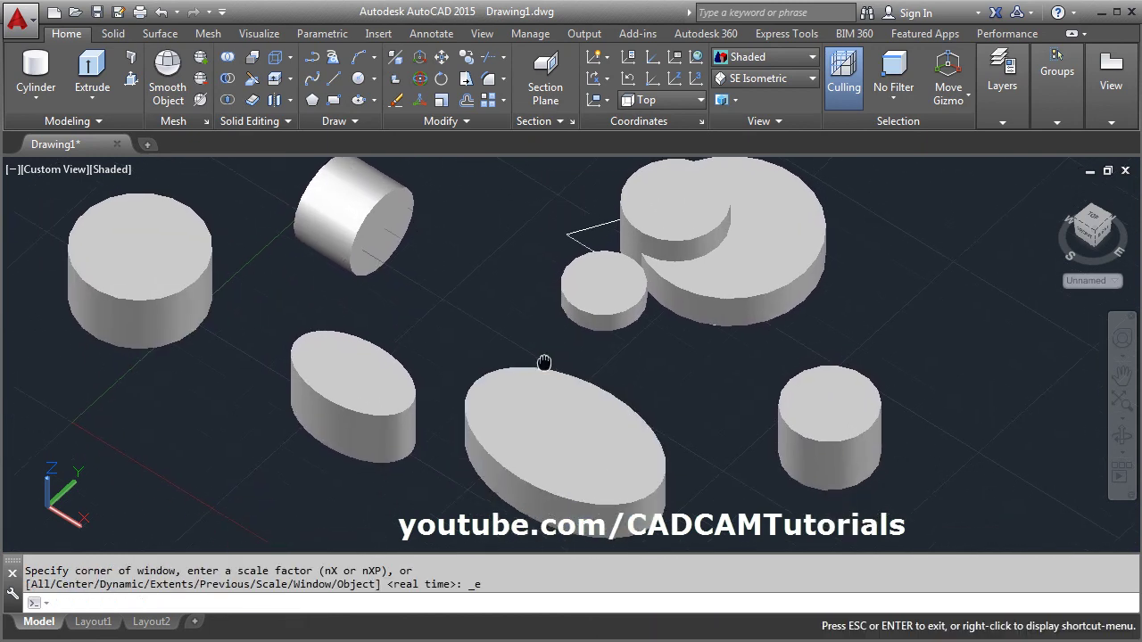
Set the large elliptical cylinder's colour to Green in Quick Properties, then deselect it
click(571, 380)
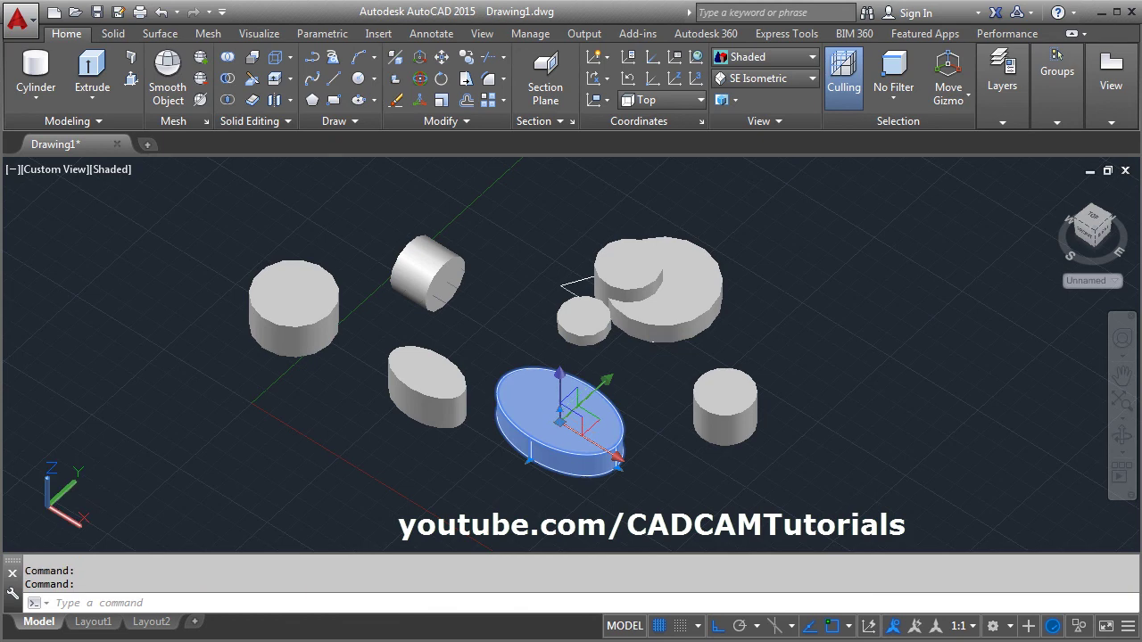
click(790, 257)
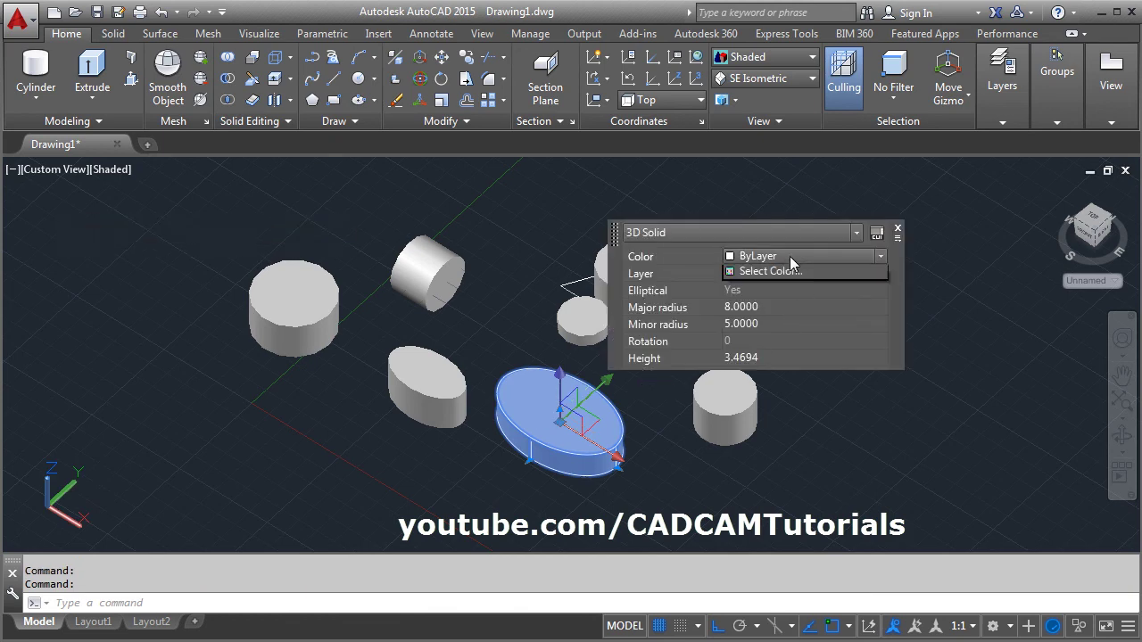
click(764, 339)
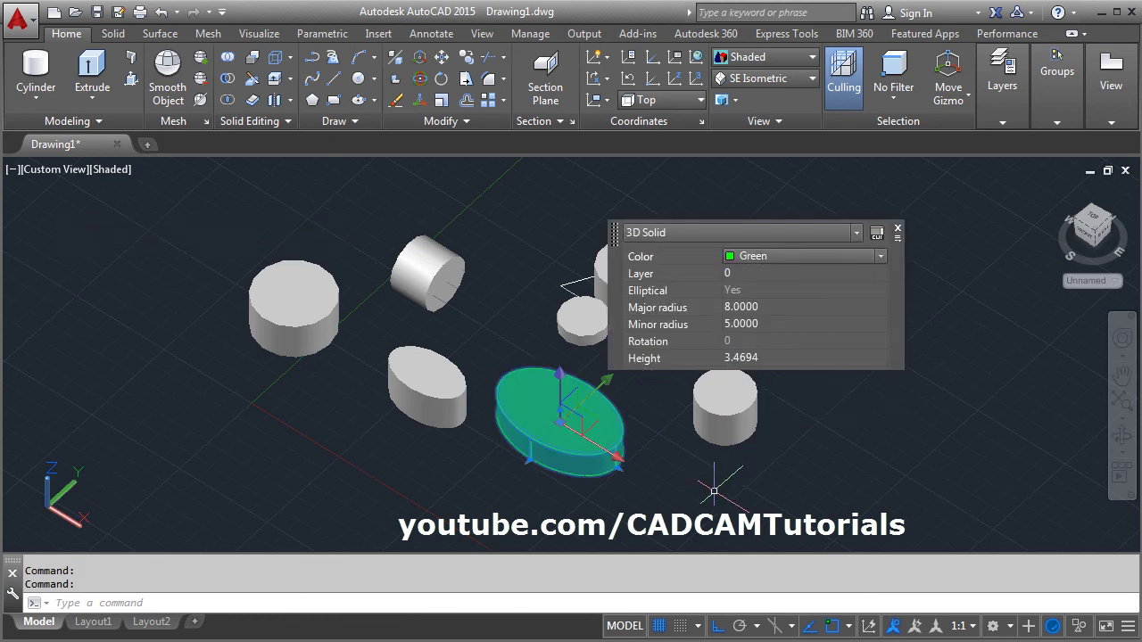
key(Escape)
key(Escape)
scroll(660, 369, up, 3)
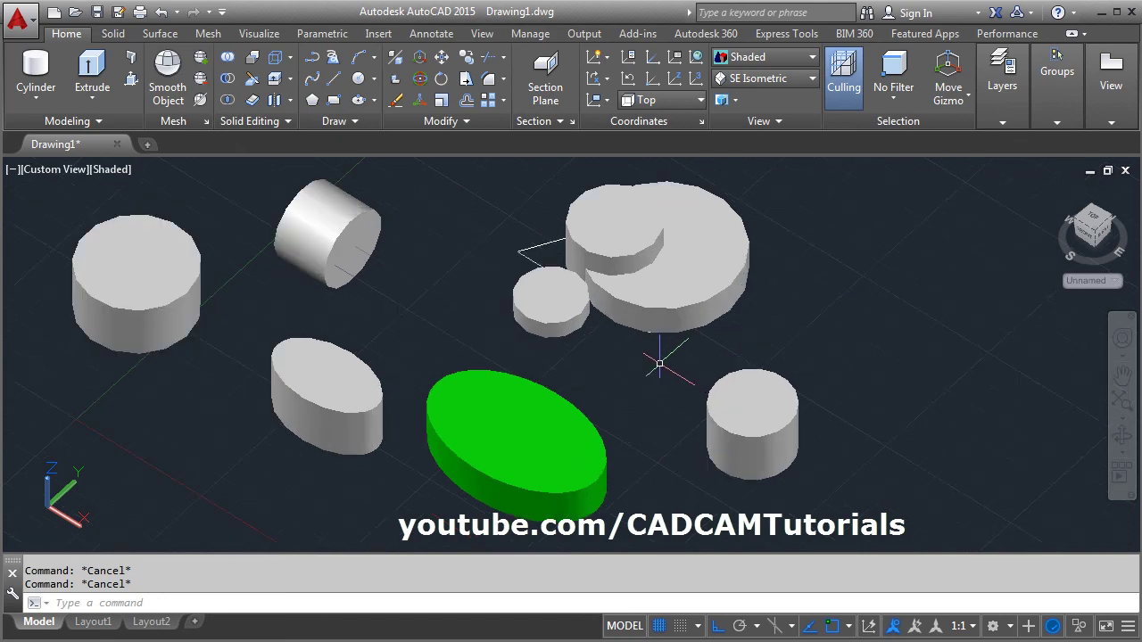